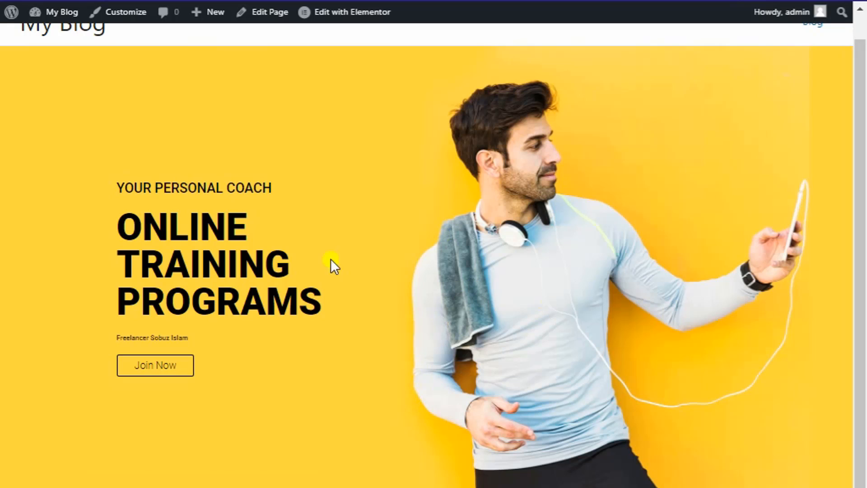
- Examine the heading, subheading, author line and button text in the finished fitness page's hero section
drag(96, 208, 273, 189)
click(155, 226)
drag(138, 221, 392, 304)
click(119, 223)
drag(119, 223, 359, 340)
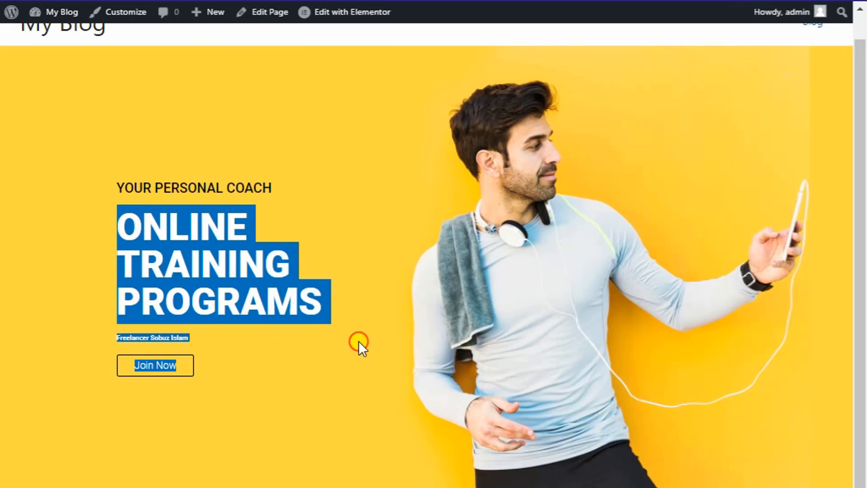
click(195, 366)
drag(152, 337, 219, 340)
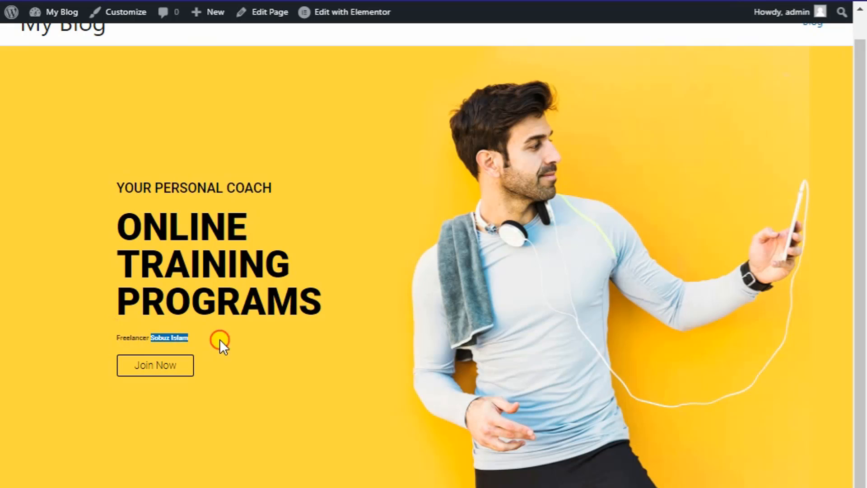
click(247, 348)
- Switch to the WordPress dashboard and check the Elementor entry among the installed plugins
right_click(525, 314)
click(536, 324)
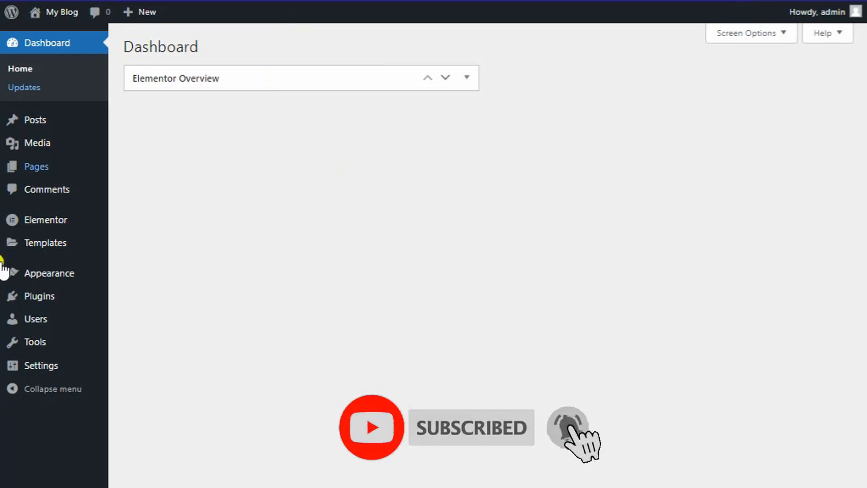
click(45, 296)
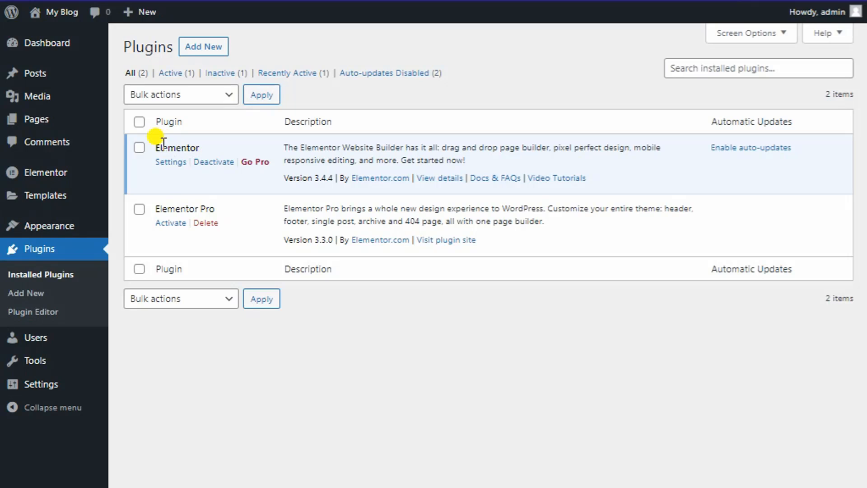
drag(152, 145, 253, 168)
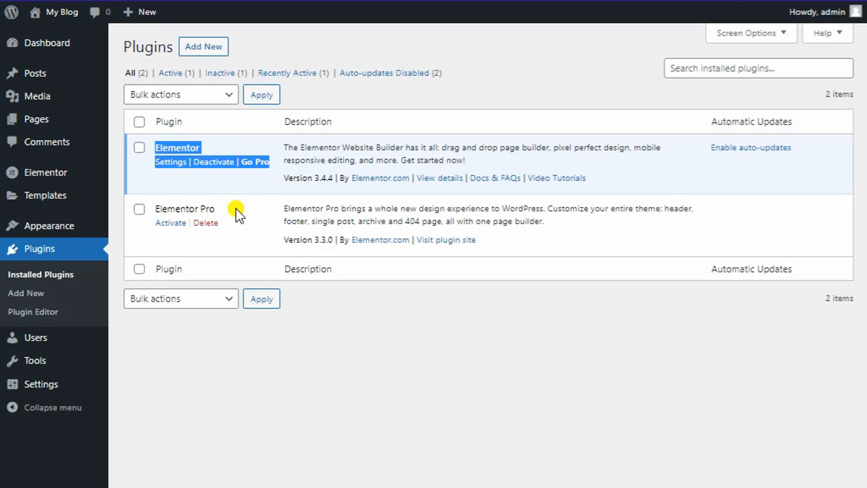
click(193, 171)
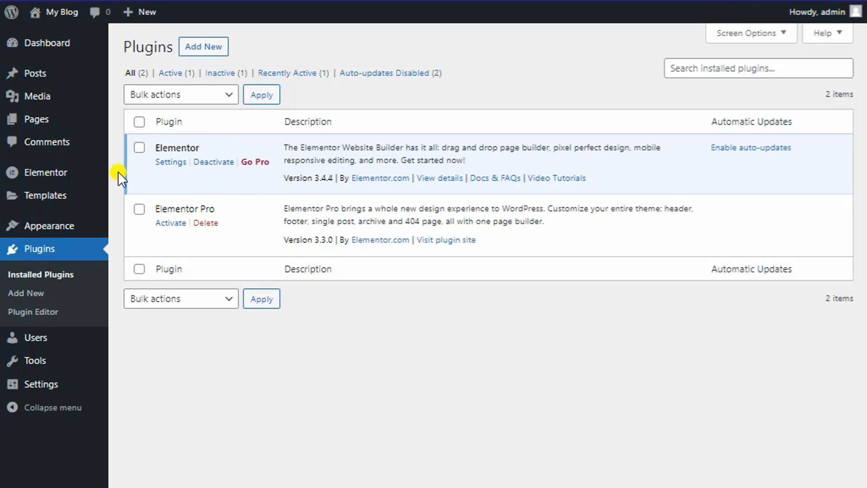
- Create a new page and title it "ONLINE", using the word from the finished page's main heading
click(38, 118)
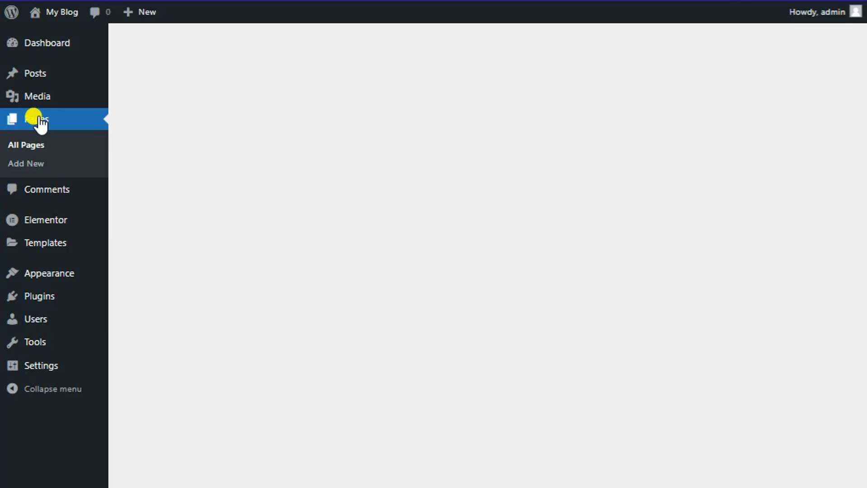
click(192, 47)
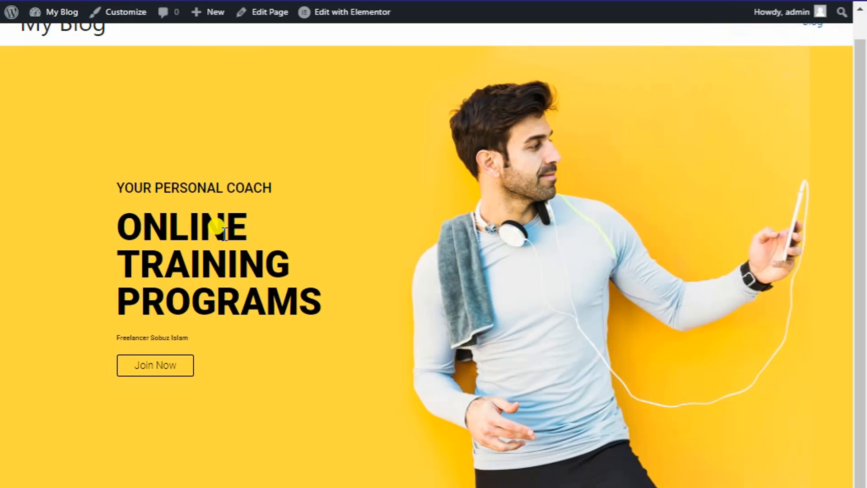
double_click(207, 229)
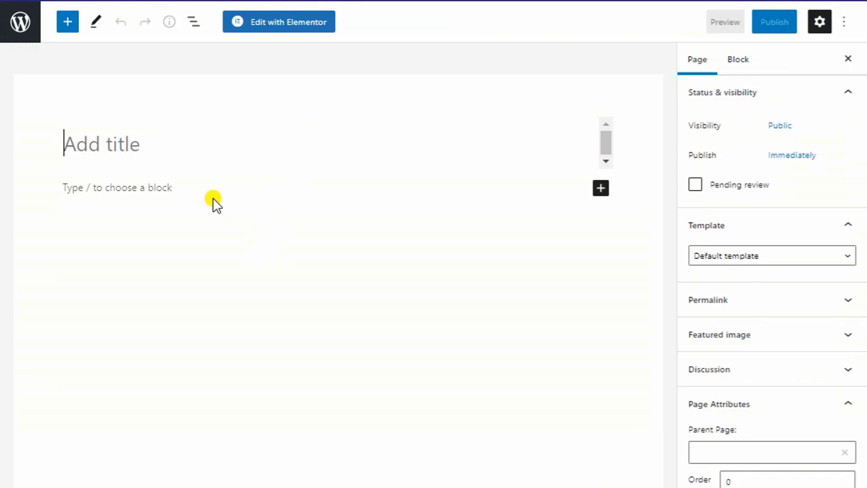
text(ONLINE)
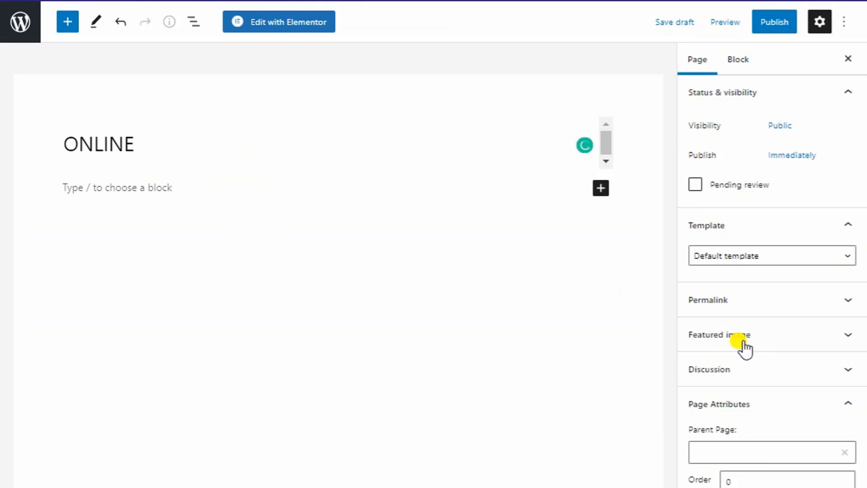
- Apply the full-width Elementor template to the ONLINE page and publish it
click(747, 256)
click(743, 296)
click(774, 22)
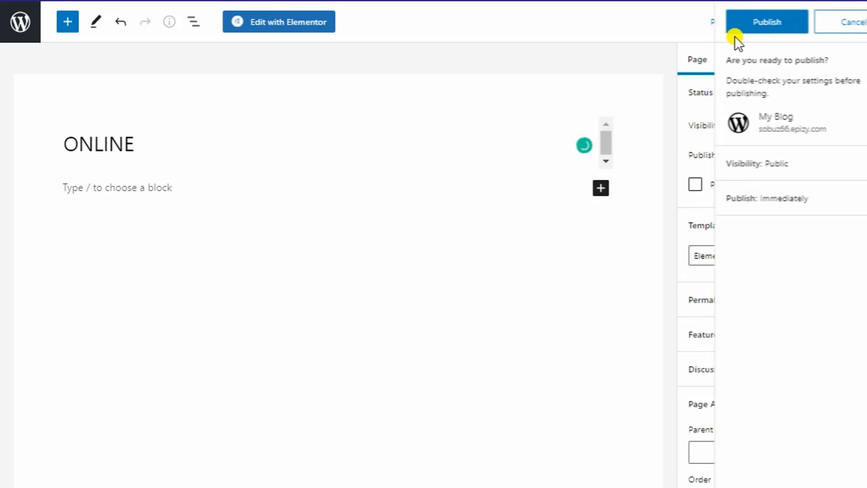
click(723, 30)
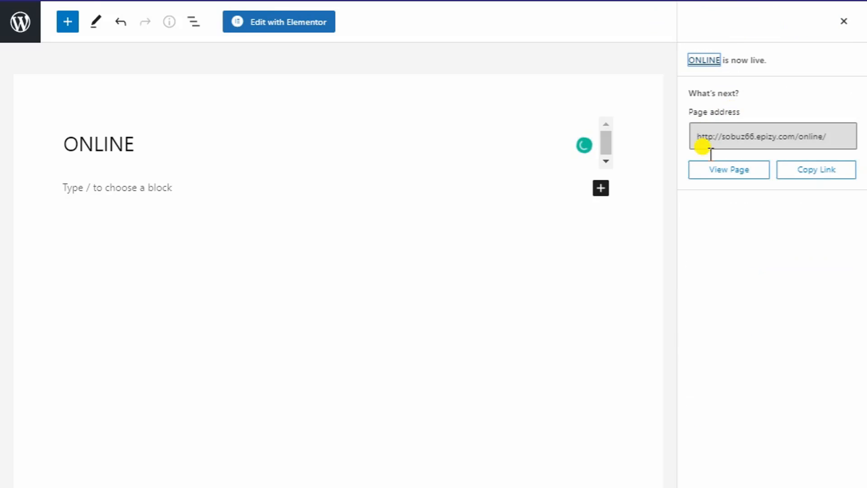
- Open the ONLINE page for editing with Elementor and add a section with two equal columns
click(300, 29)
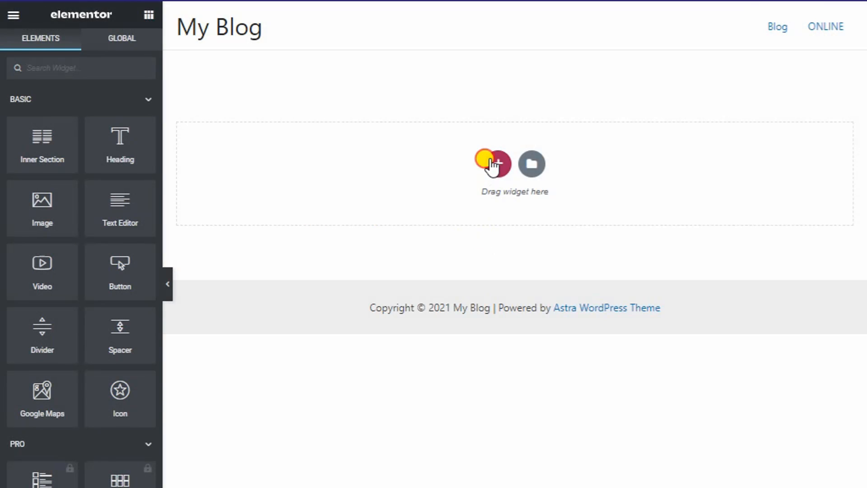
click(492, 165)
click(418, 196)
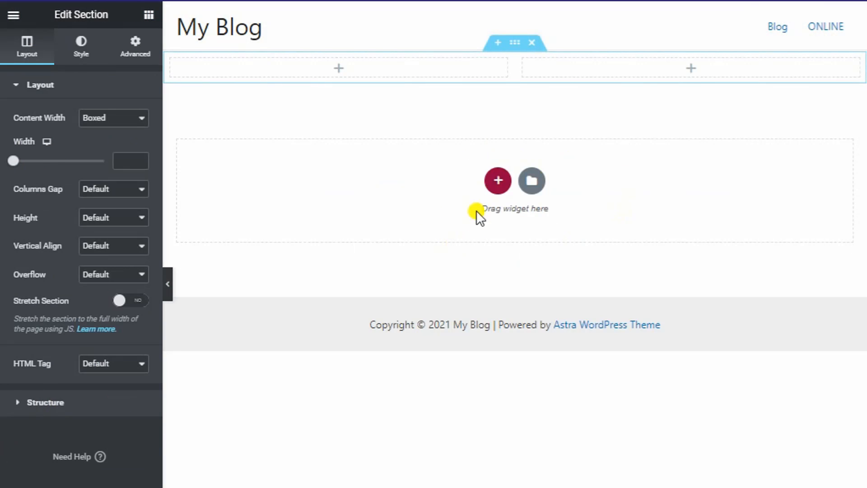
- Give the section a classic background using the plain yellow image from the media library
click(73, 52)
click(87, 146)
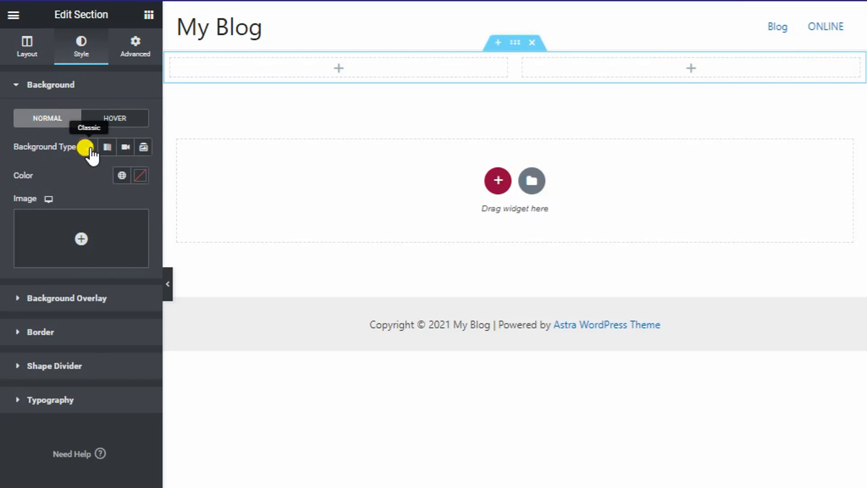
click(77, 239)
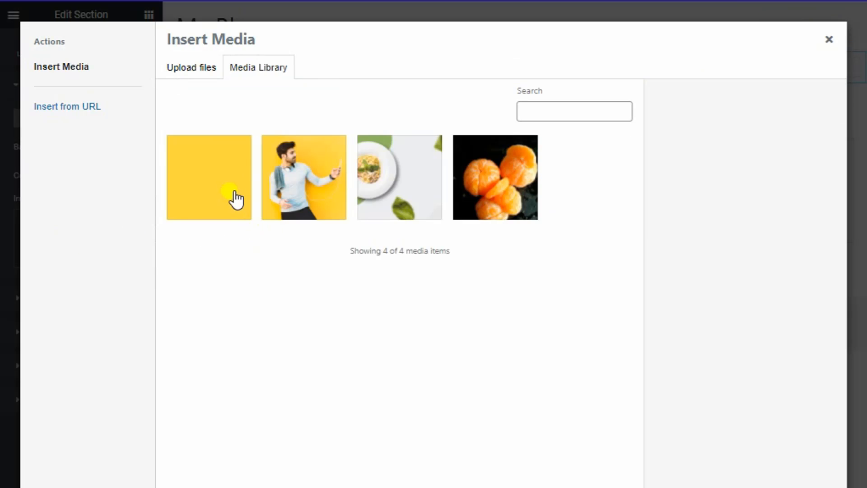
click(232, 193)
click(808, 485)
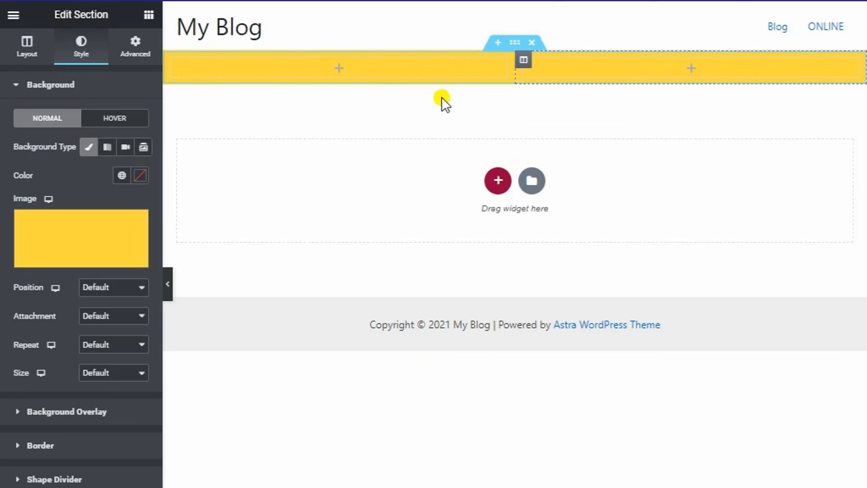
- Give the right column a classic background using the media library image of the man holding a phone
click(690, 69)
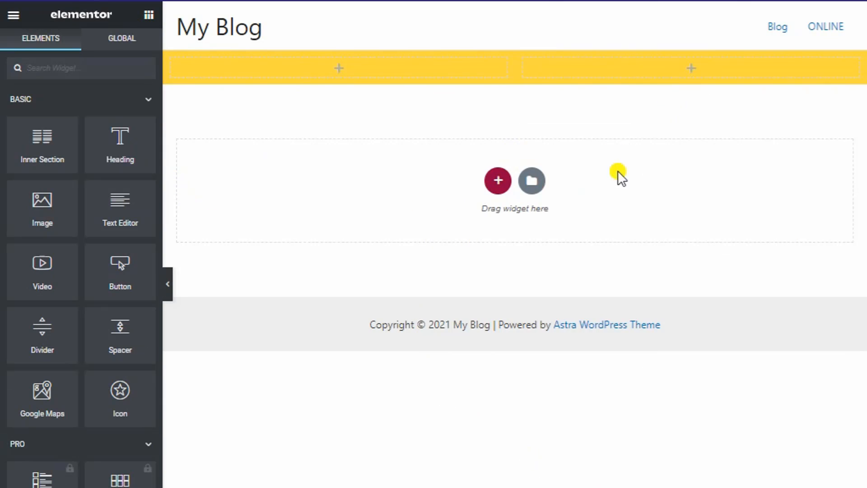
click(524, 59)
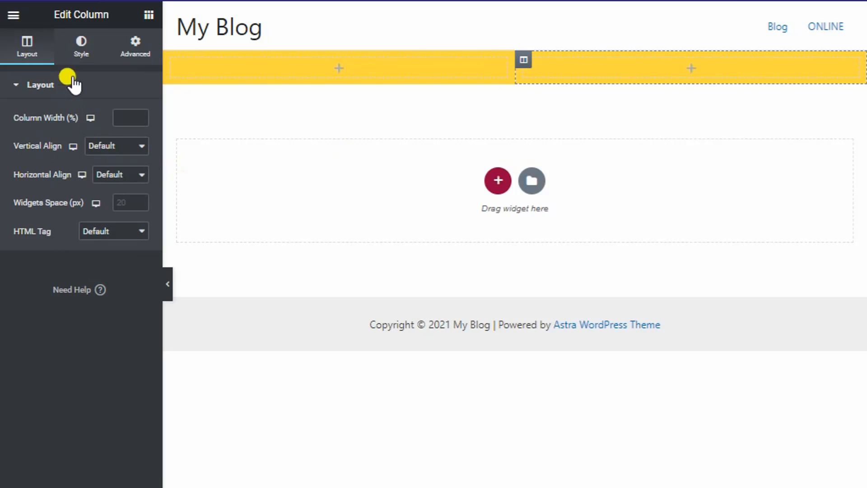
click(81, 46)
click(102, 147)
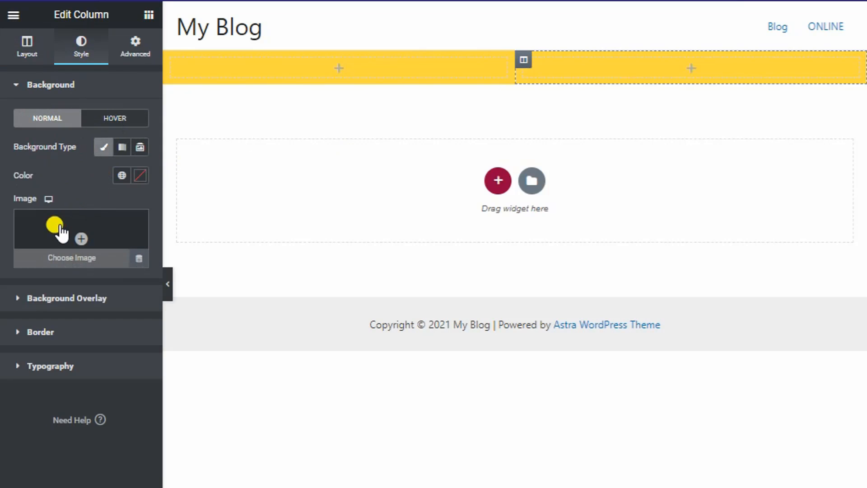
click(57, 226)
click(285, 188)
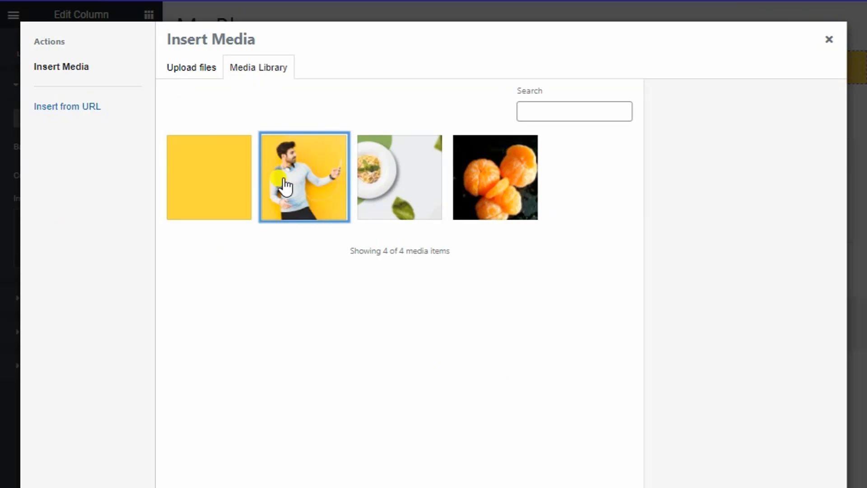
click(809, 487)
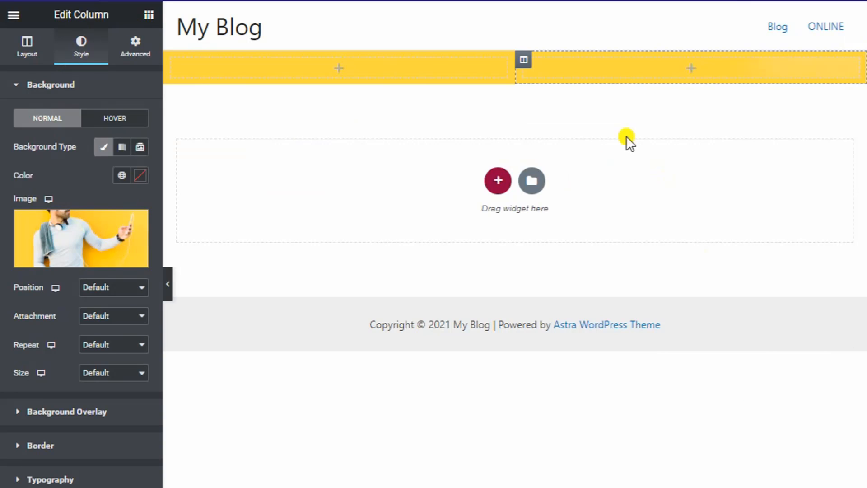
- Set the right column's background image to Center Center position, No-repeat and Cover size
click(90, 287)
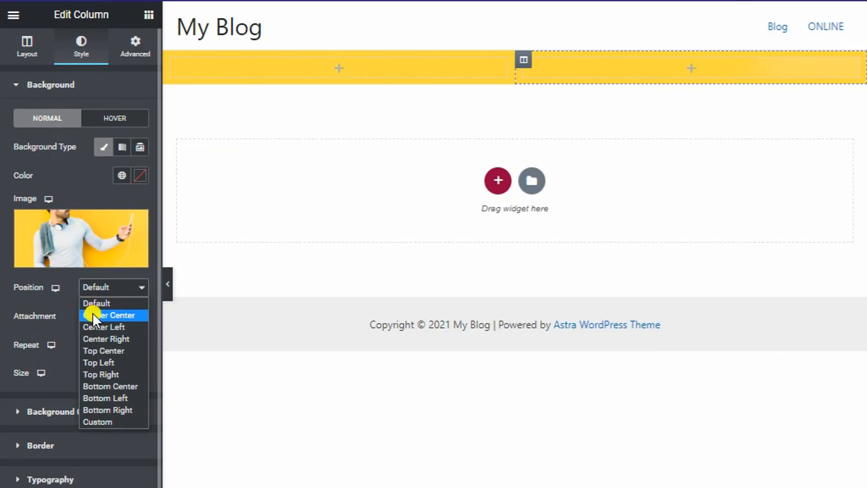
click(93, 315)
click(90, 344)
click(103, 371)
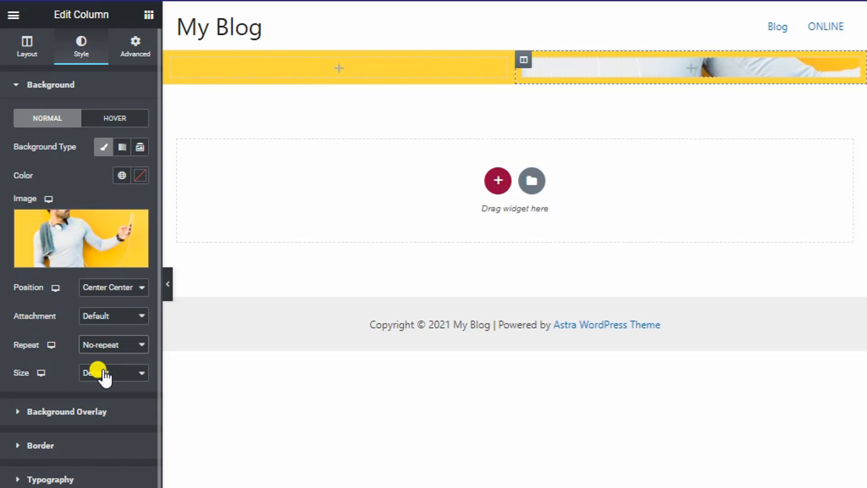
click(102, 410)
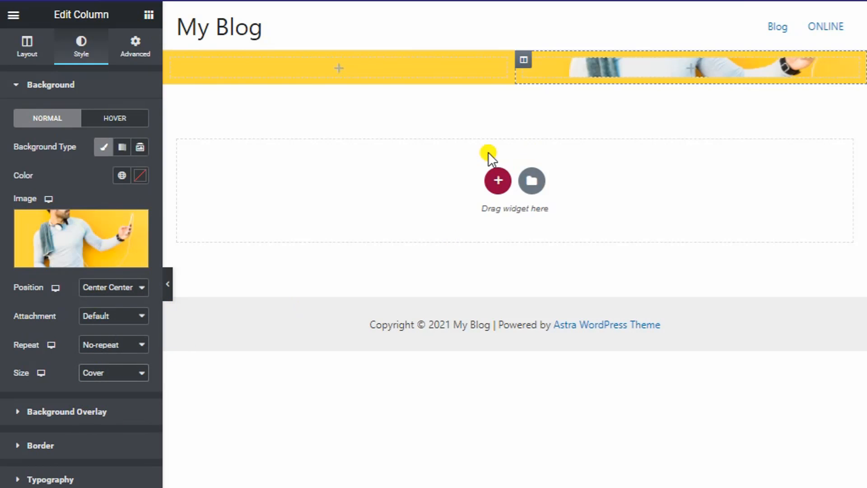
click(135, 45)
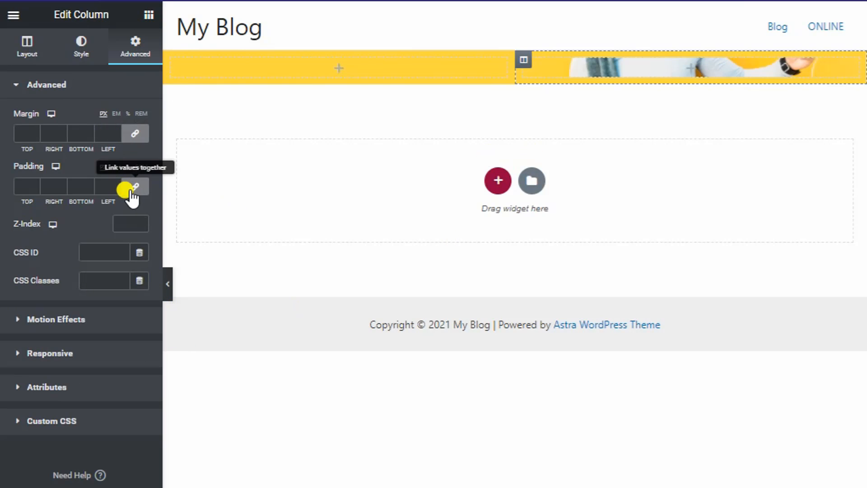
click(134, 187)
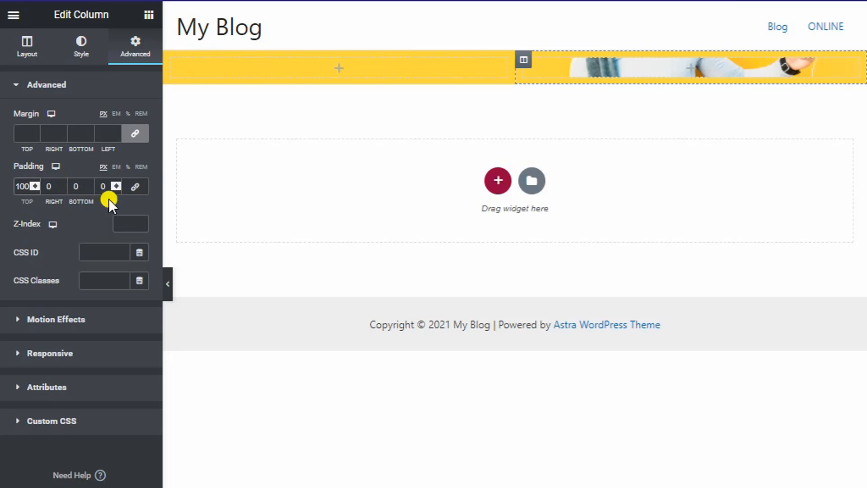
click(134, 186)
click(112, 186)
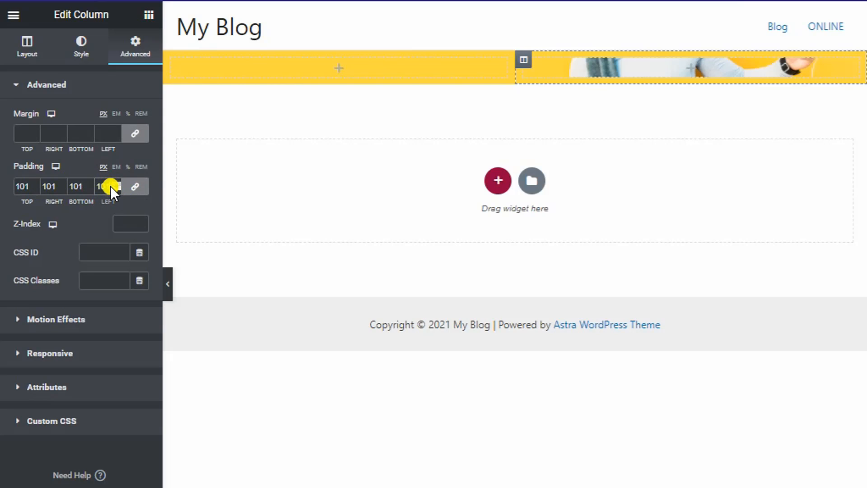
key(BackSpace)
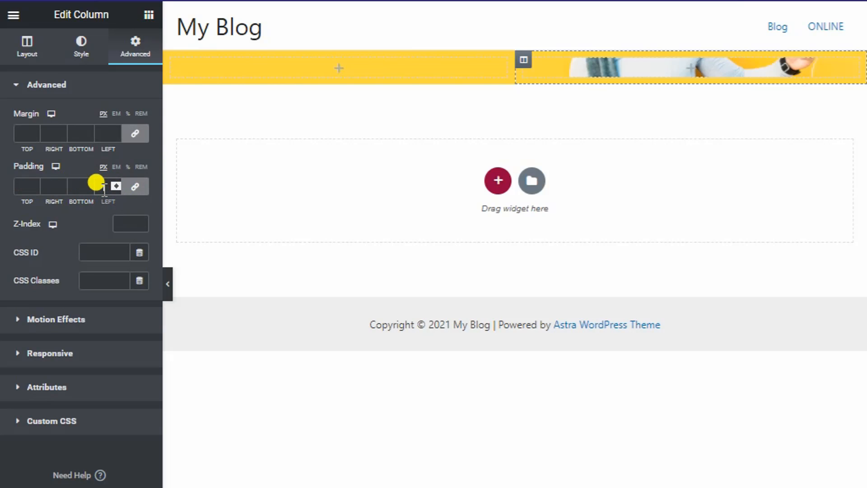
click(135, 133)
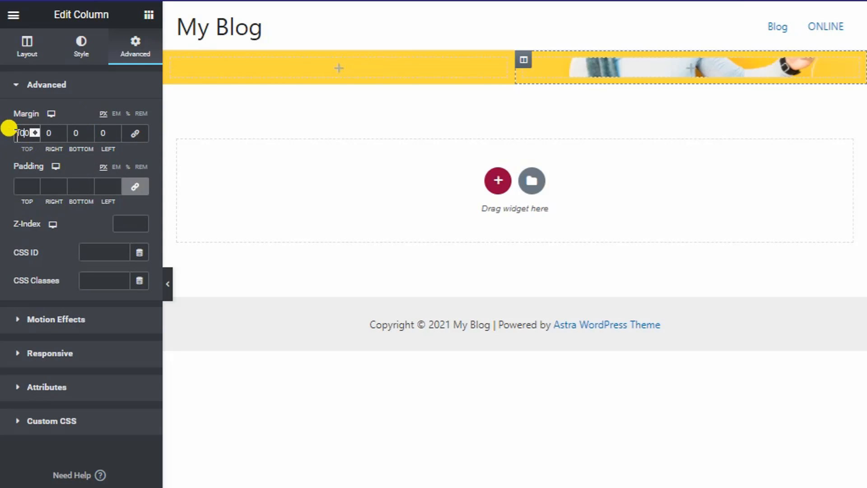
drag(17, 134, 31, 135)
text(0)
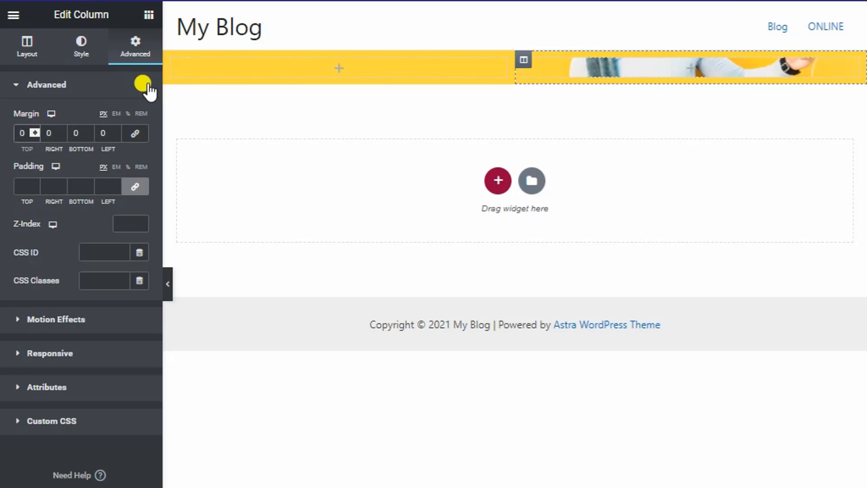
- Copy text from the small "YOUR PERSONAL COACH" heading on the finished page
click(375, 70)
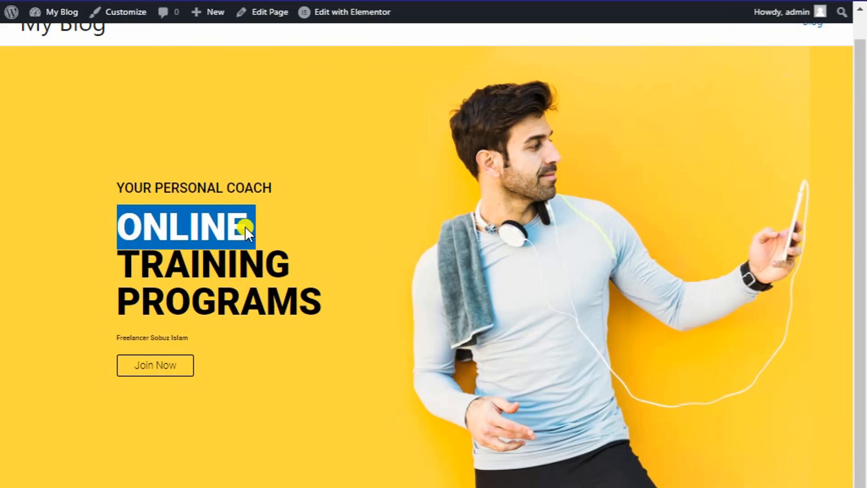
click(226, 199)
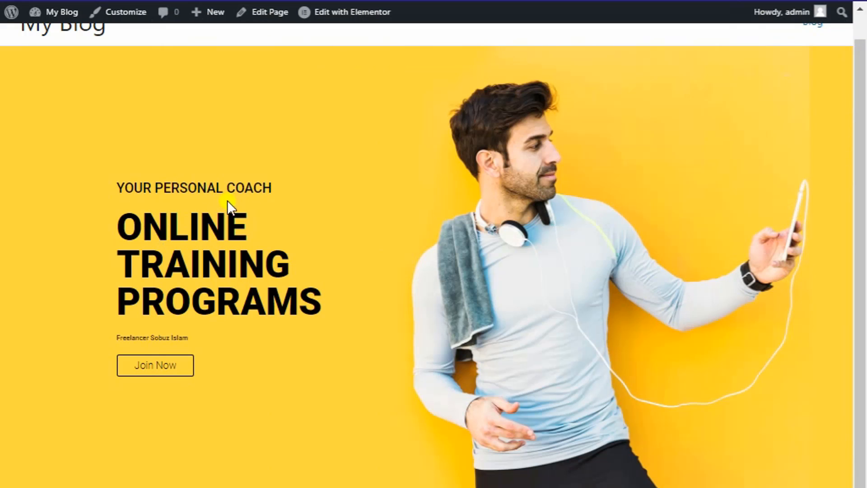
double_click(223, 189)
drag(223, 191, 105, 191)
key(ctrl+c)
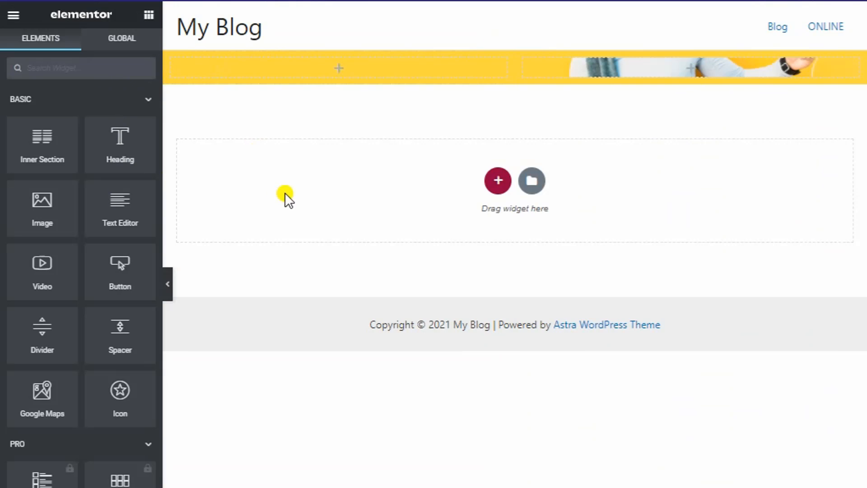
- Add a Heading widget to the left column and replace its title with the copied "YOUR PERSONAL COACH" text
drag(97, 141, 296, 71)
click(93, 131)
key(ctrl+a)
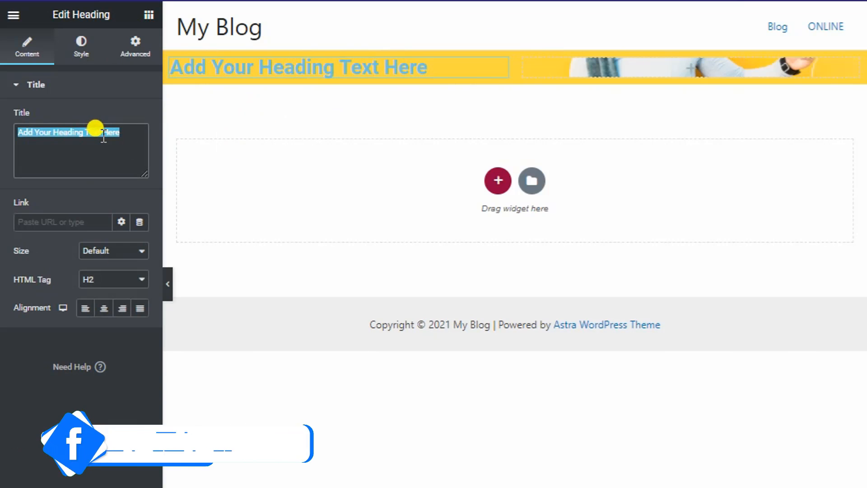
key(ctrl+v)
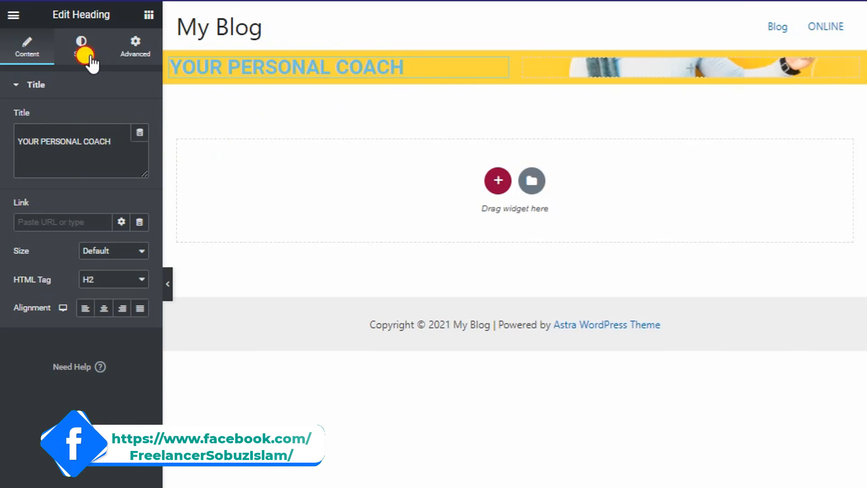
- Set the text color of the "YOUR PERSONAL COACH" heading to black, matching the finished page
click(81, 45)
click(138, 120)
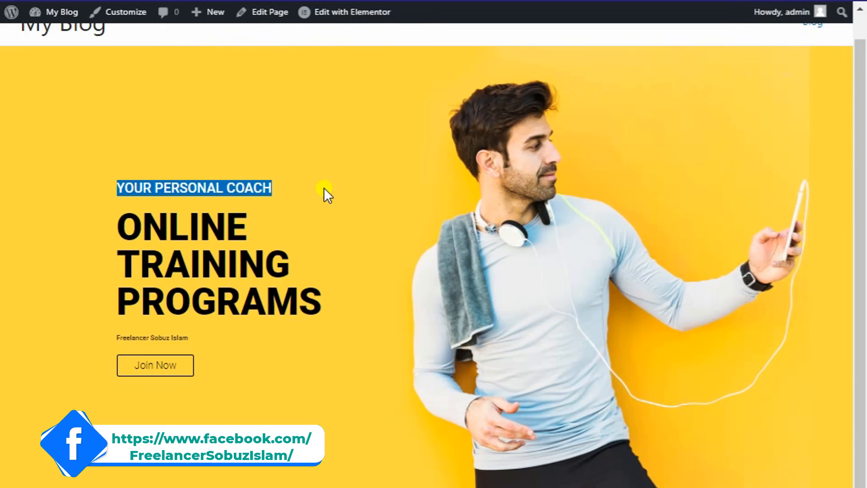
click(326, 226)
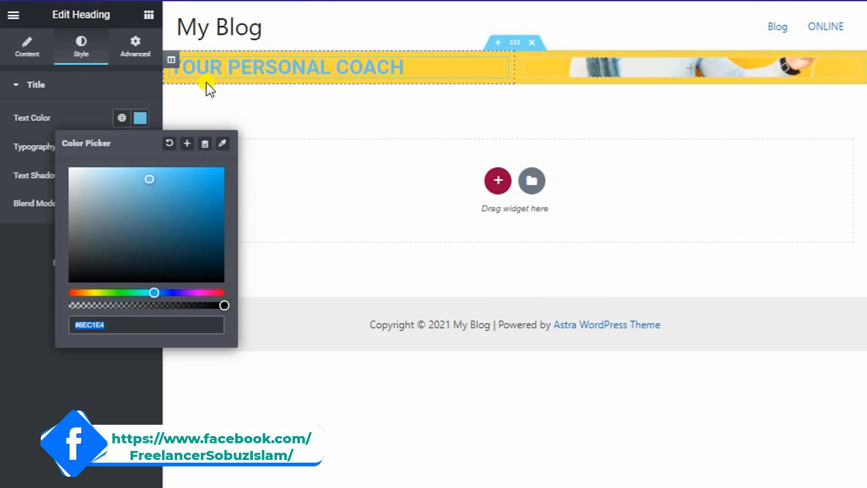
drag(137, 168, 110, 298)
click(96, 394)
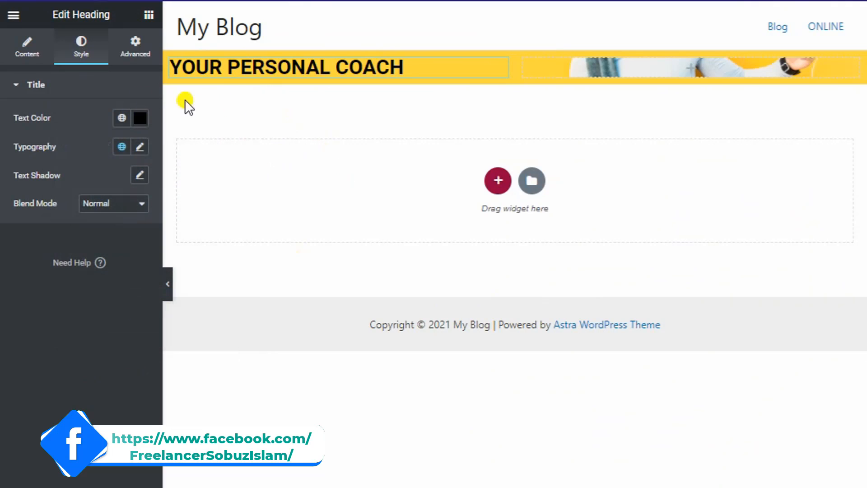
- Set the "YOUR PERSONAL COACH" heading's typography to size 20 px and weight 400
click(139, 146)
click(117, 245)
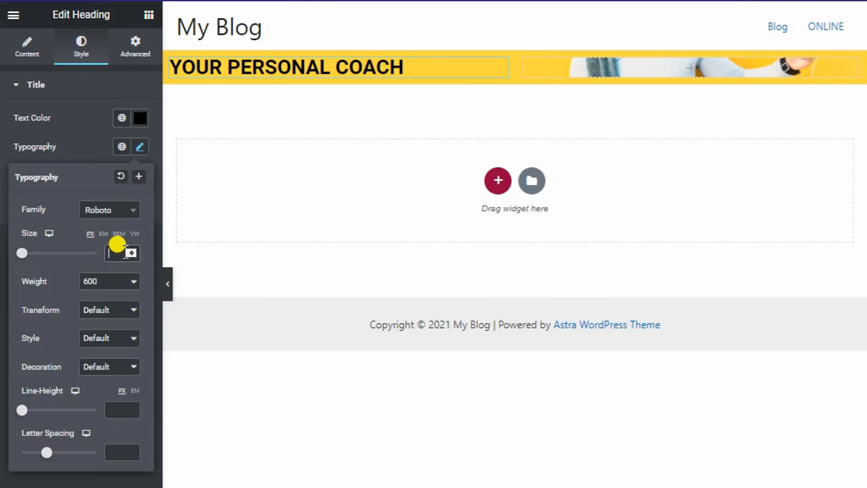
text(55)
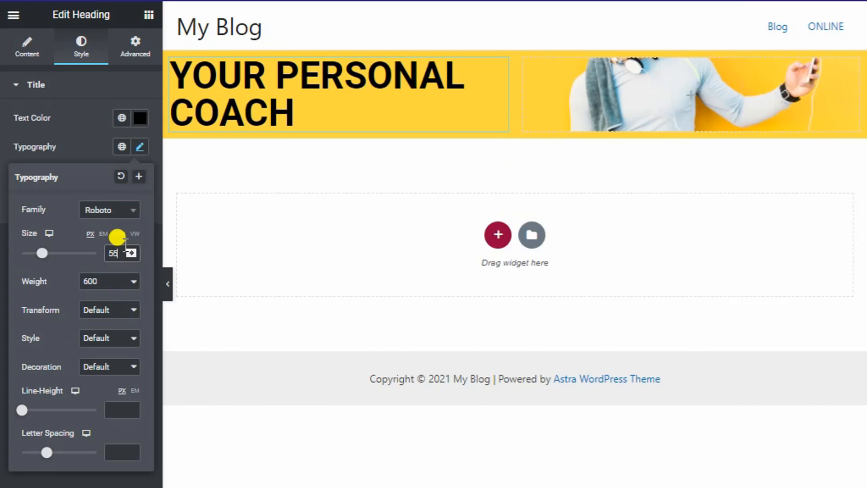
key(BackSpace)
key(BackSpace)
text(20)
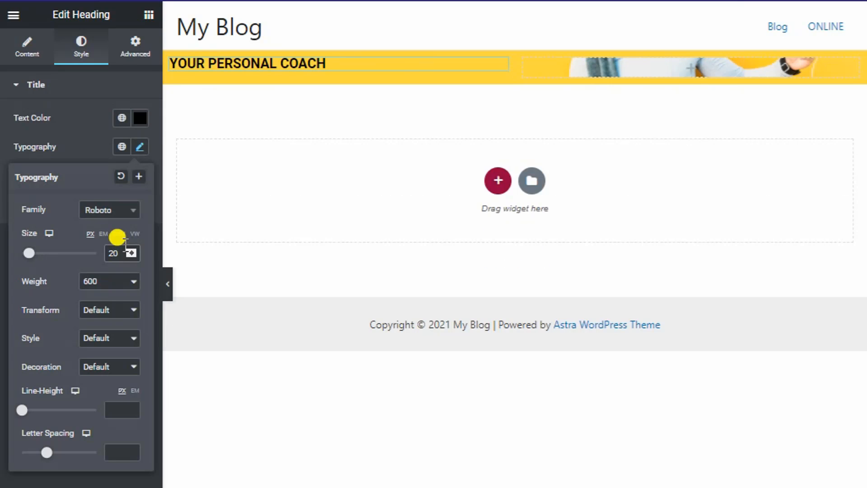
click(135, 281)
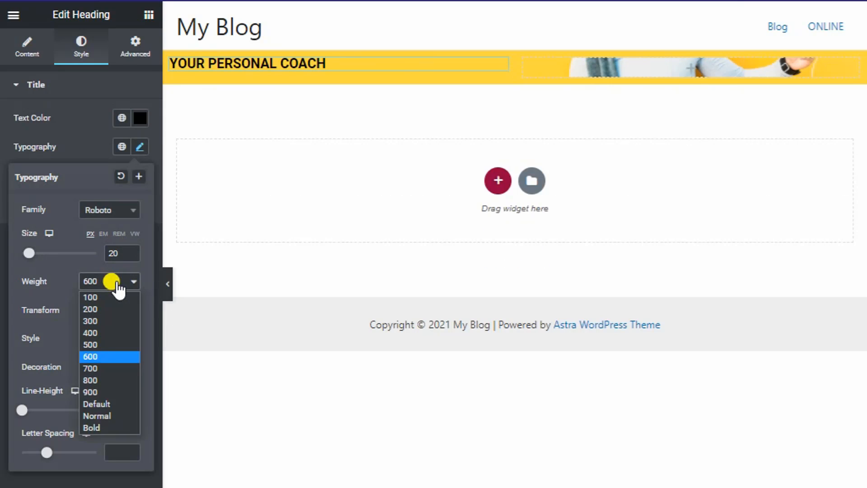
click(102, 333)
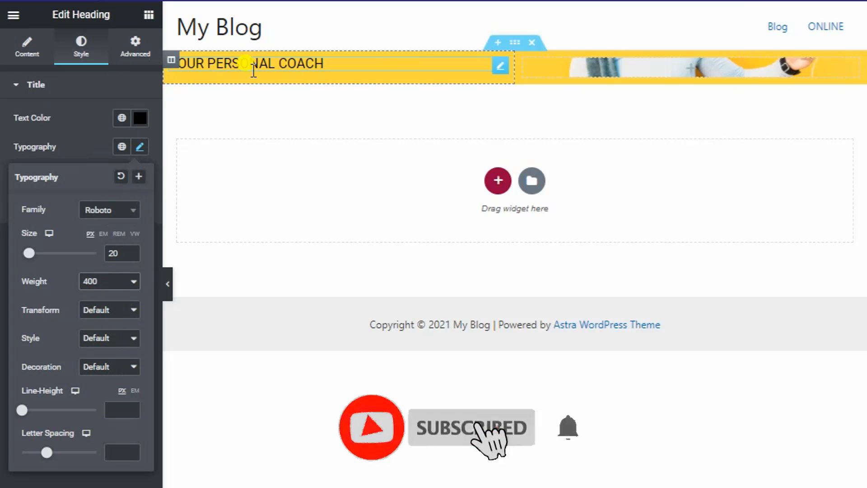
- Copy the "YOUR PERSONAL COACH" heading and paste it directly below the original in the left column
right_click(204, 68)
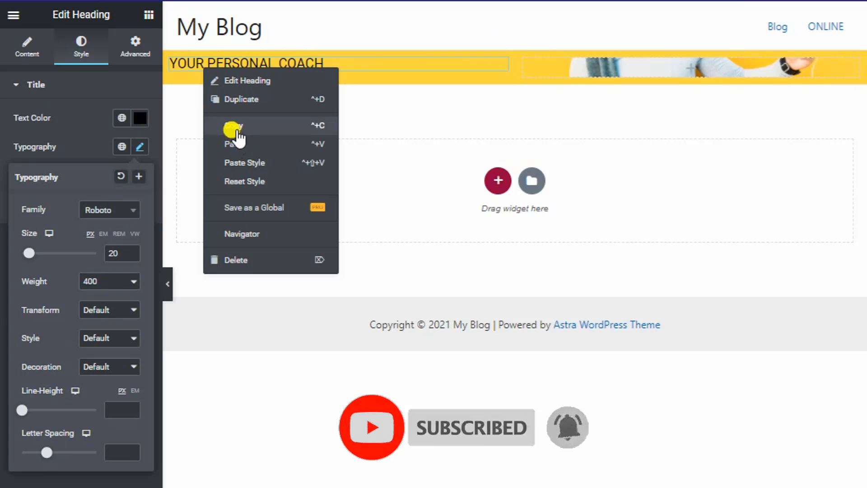
click(235, 128)
key(ctrl+v)
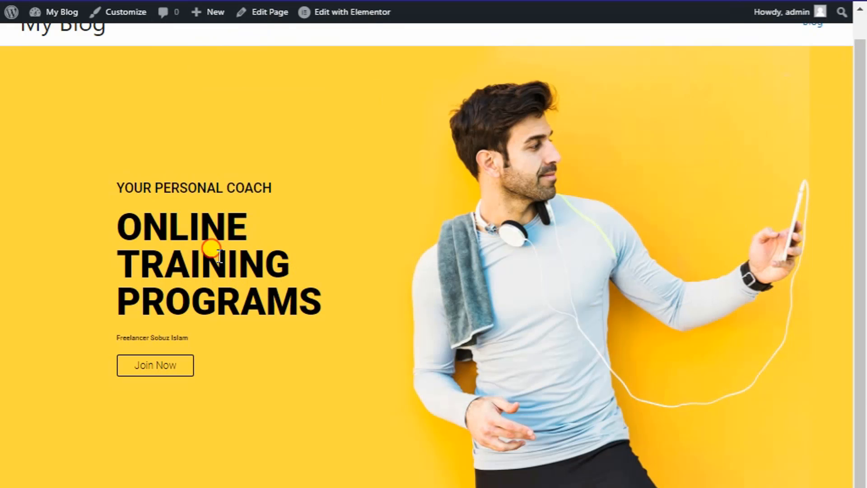
- Replace the lower heading's title with "ONLINE TRAINING PROGRAMS" copied from the finished page, removing the leading blank line
triple_click(218, 255)
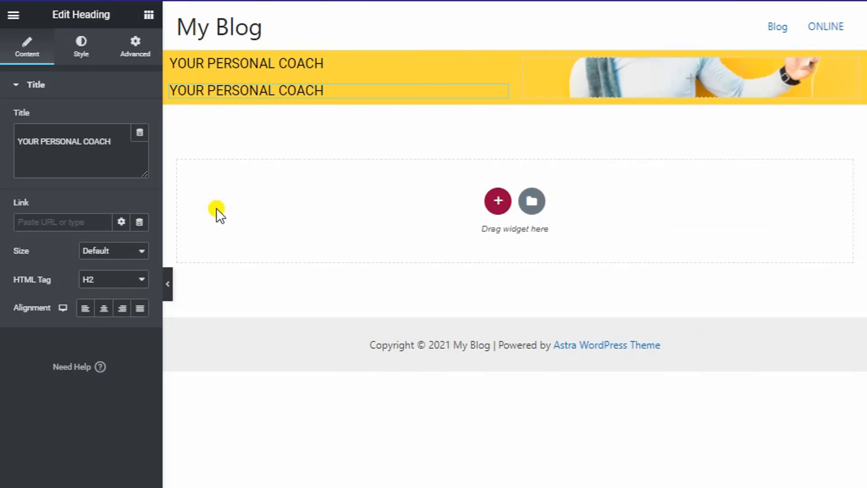
drag(110, 140, 1, 140)
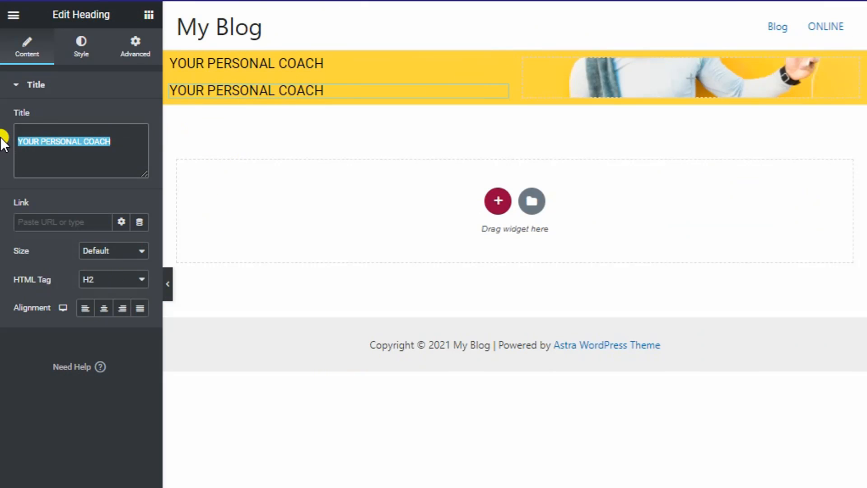
key(ctrl+v)
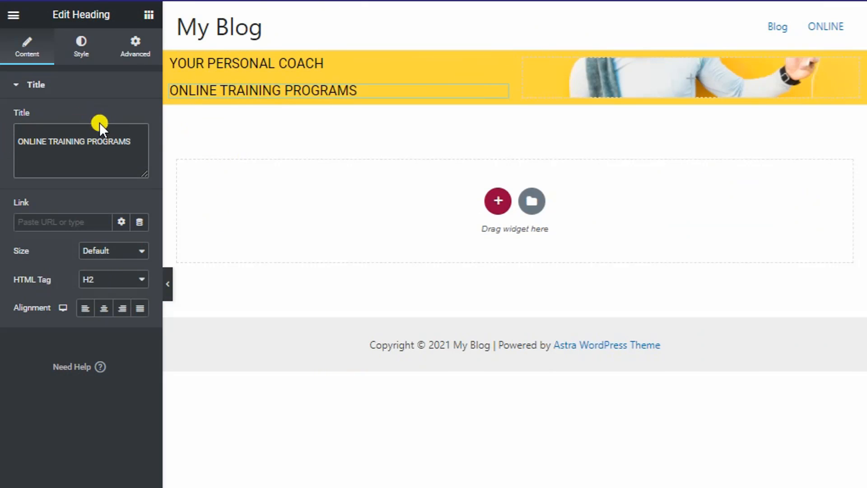
click(16, 131)
key(Delete)
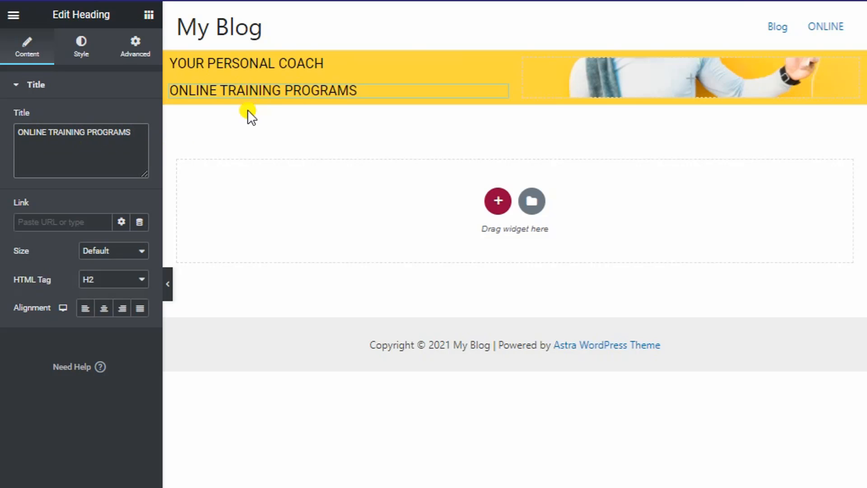
- Set the "ONLINE TRAINING PROGRAMS" heading's typography to weight 800 and size 70 px
click(83, 47)
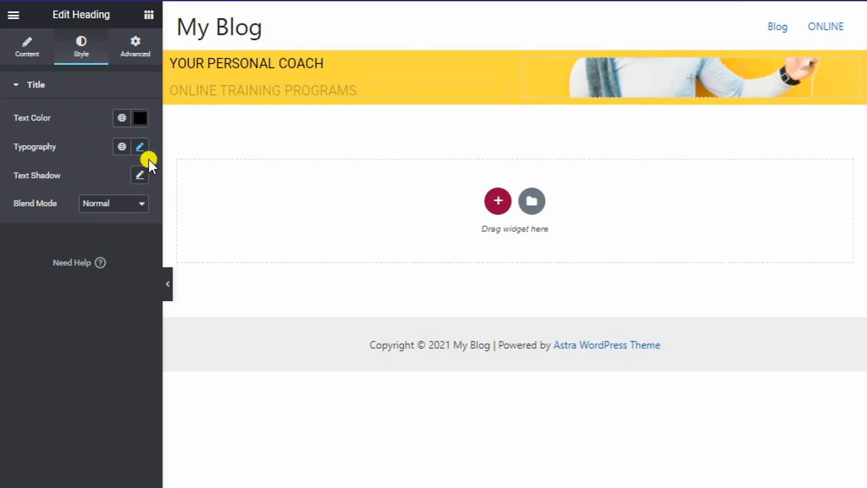
click(139, 147)
click(104, 275)
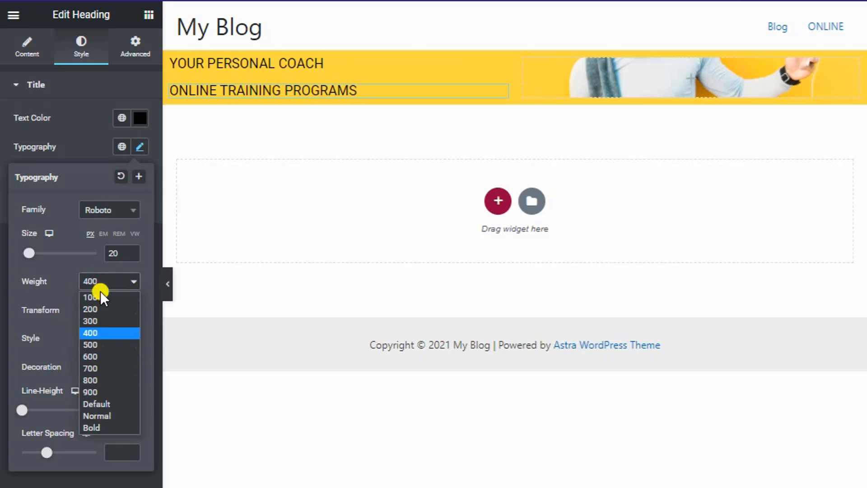
click(93, 375)
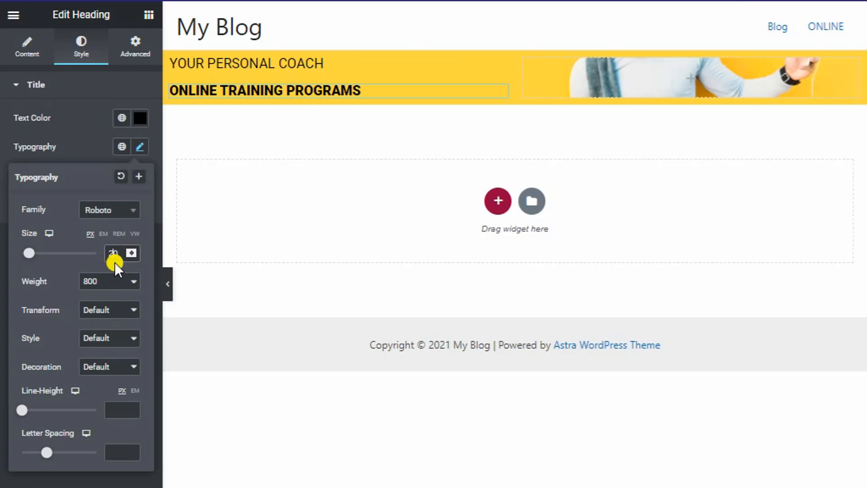
text(70)
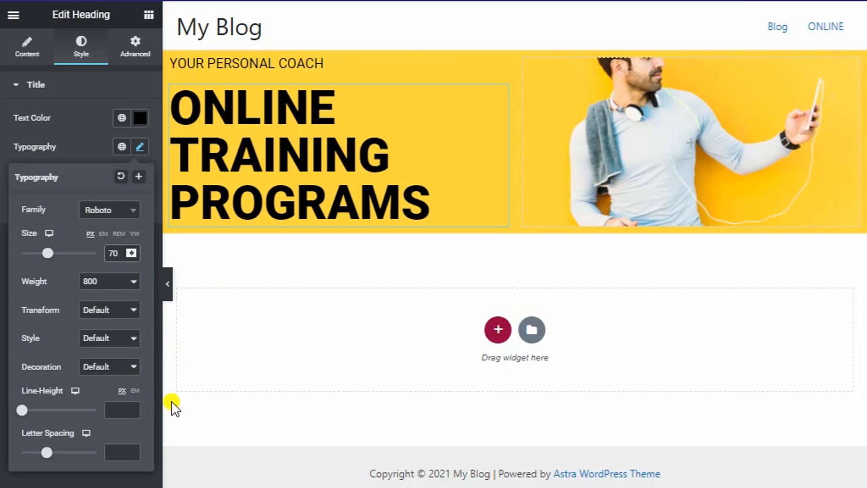
- Unlink the margin values of the "ONLINE TRAINING PROGRAMS" heading and increase only its top margin
click(136, 54)
click(134, 133)
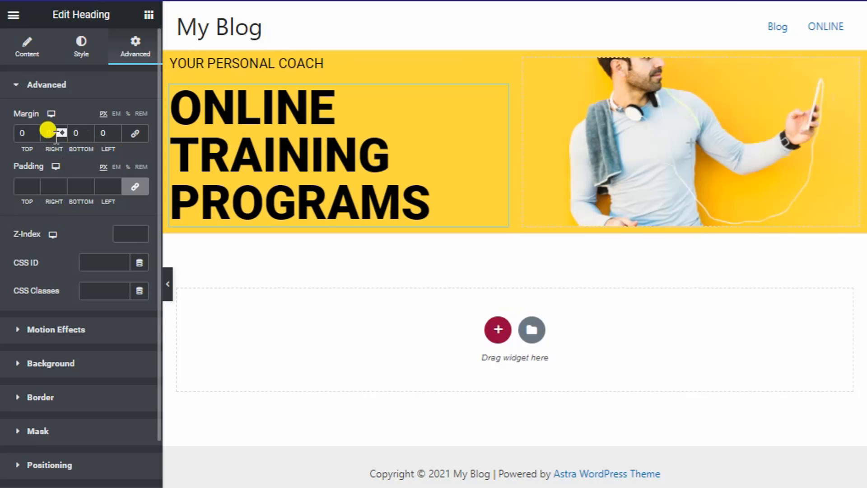
click(31, 131)
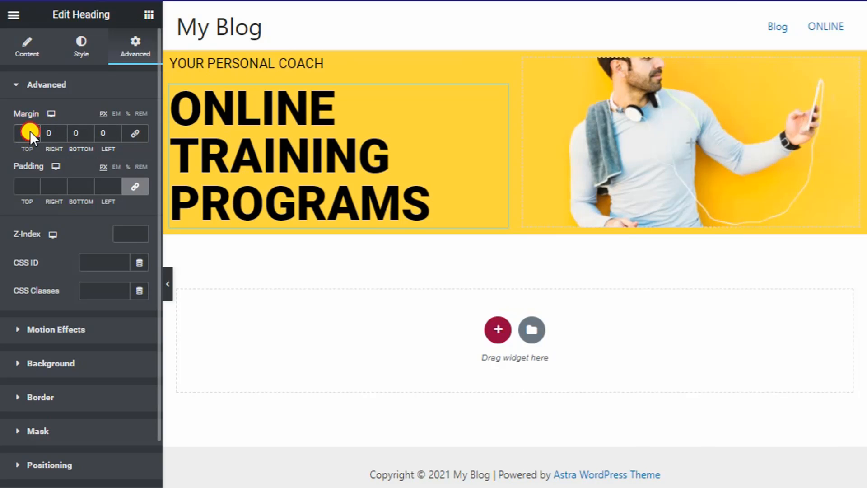
- Set only the top margin of the "YOUR PERSONAL COACH" heading to 100 px
click(255, 74)
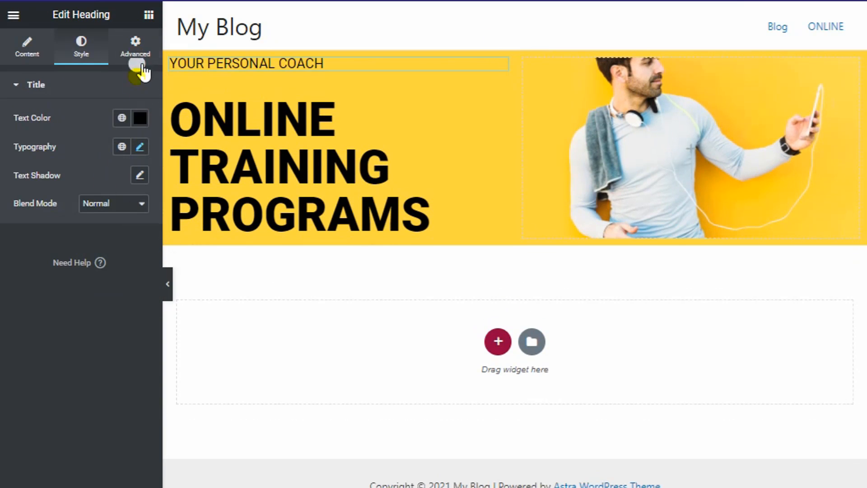
click(141, 63)
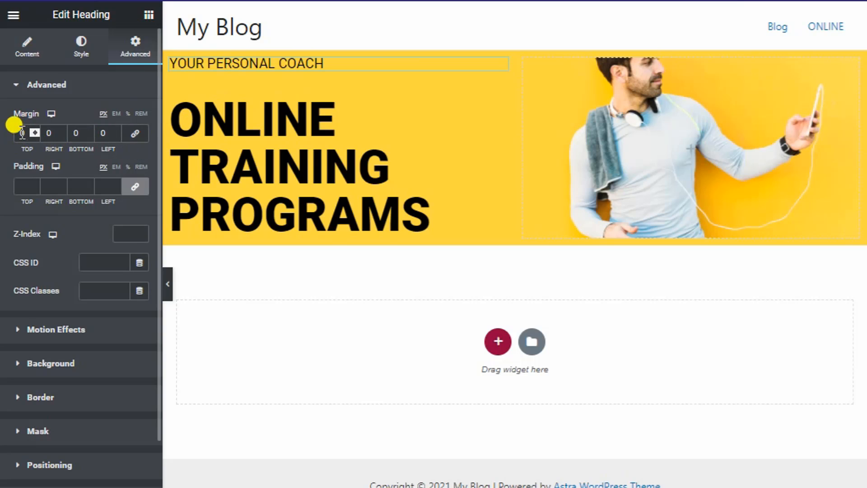
text(150)
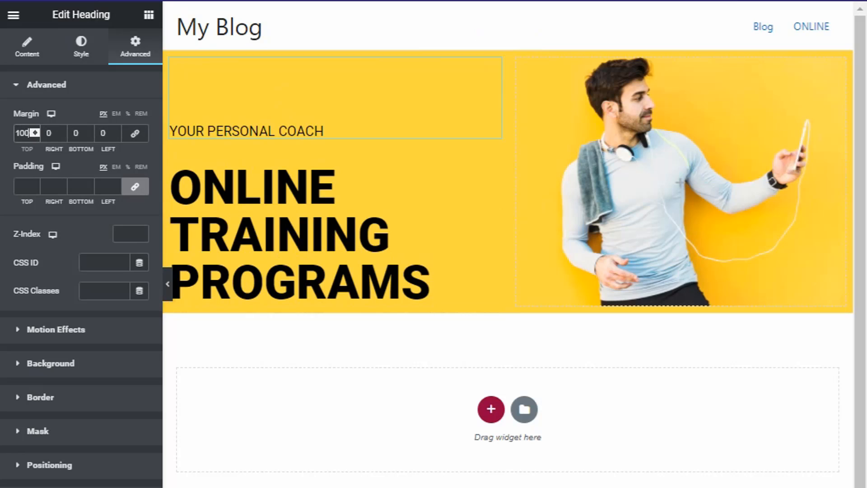
- Copy the "YOUR PERSONAL COACH" heading and paste it below "ONLINE TRAINING PROGRAMS"
right_click(239, 135)
click(266, 191)
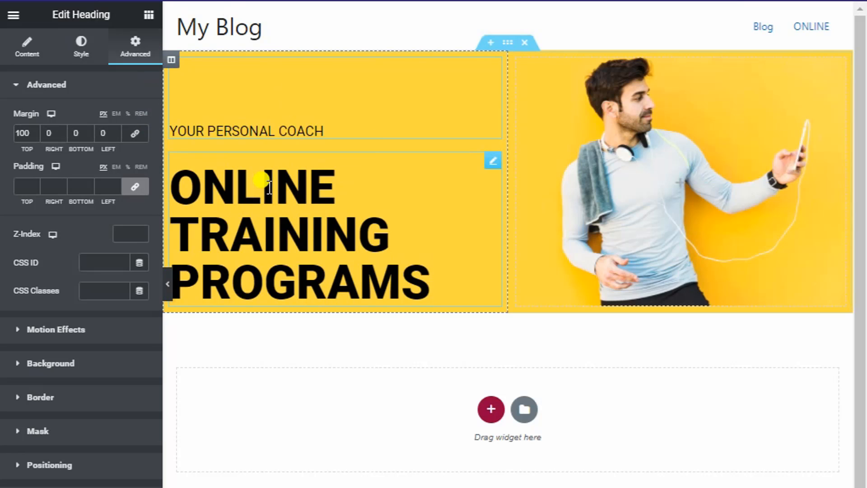
scroll(292, 258, down, 1)
right_click(293, 291)
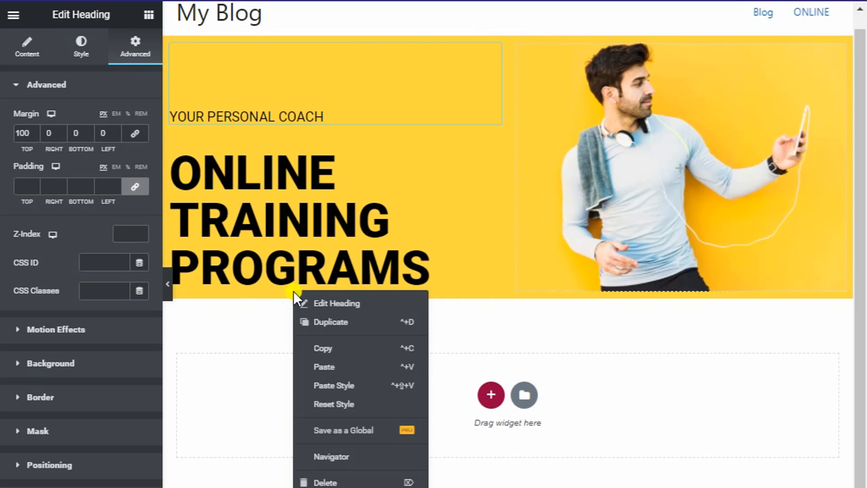
click(313, 364)
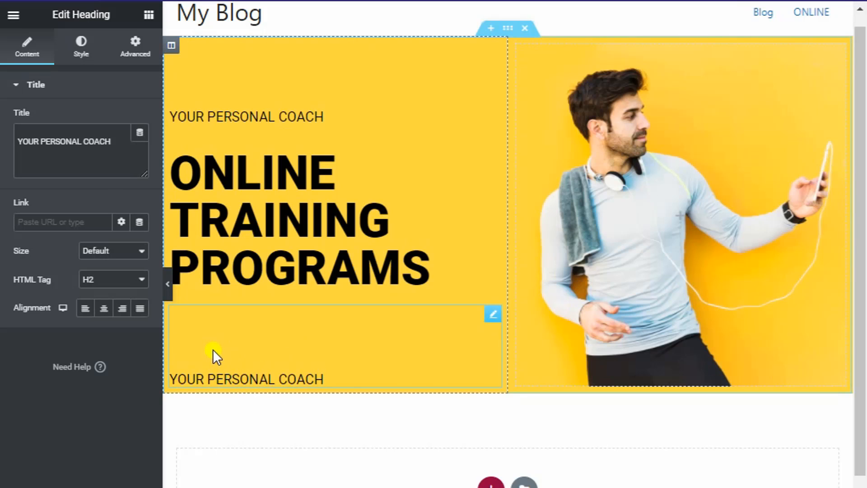
- Link the margin values of the pasted lower "YOUR PERSONAL COACH" heading and clear all of them
click(130, 51)
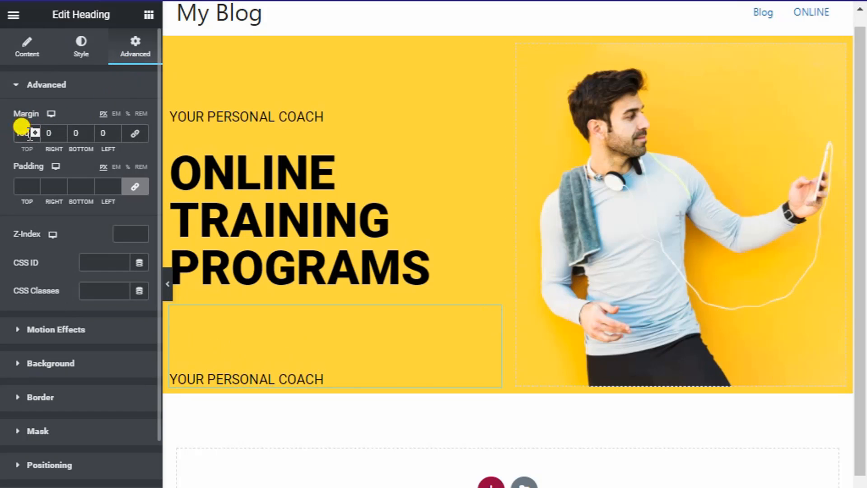
text(20)
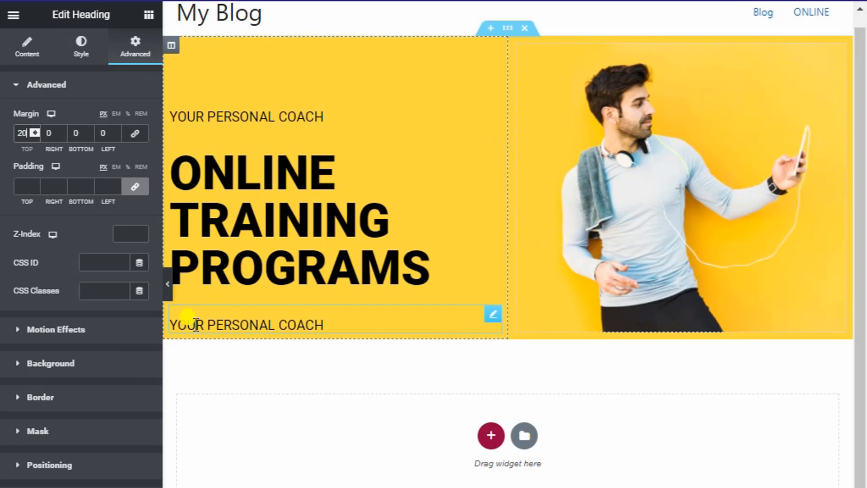
key(BackSpace)
key(BackSpace)
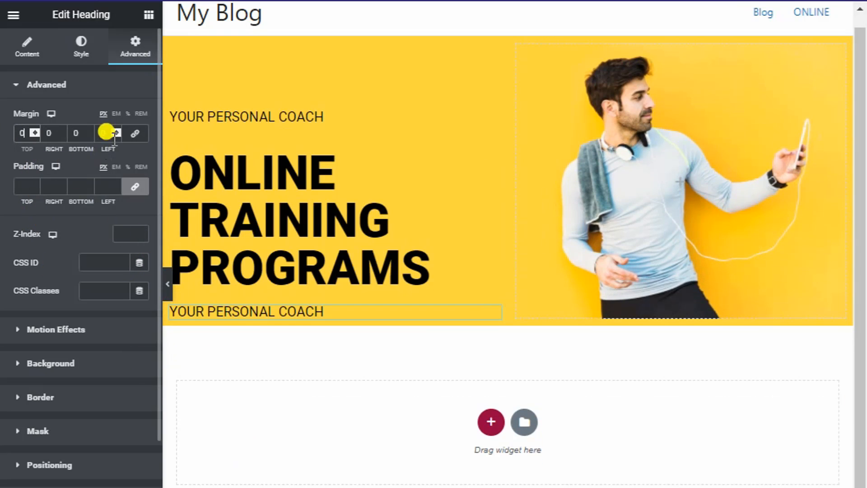
click(132, 134)
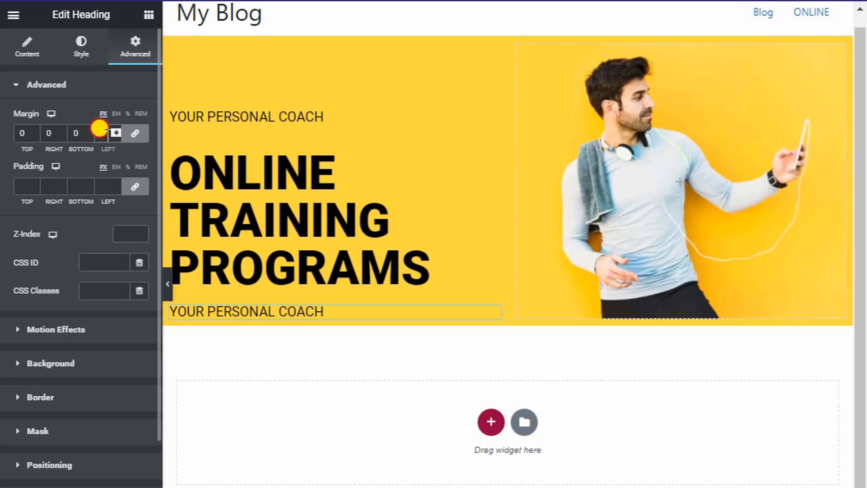
key(BackSpace)
- Replace the title of the heading below "ONLINE TRAINING PROGRAMS" with "Freelancer" followed by the freelancer's full name
click(197, 315)
click(32, 54)
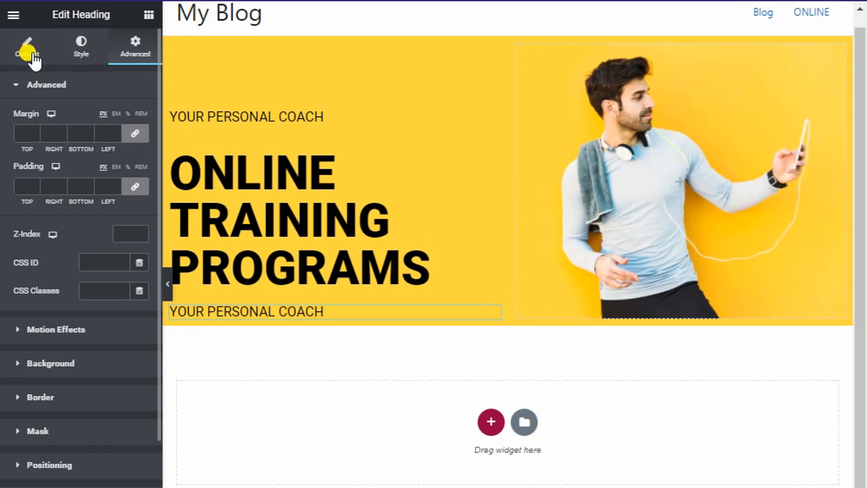
triple_click(34, 142)
key(BackSpace)
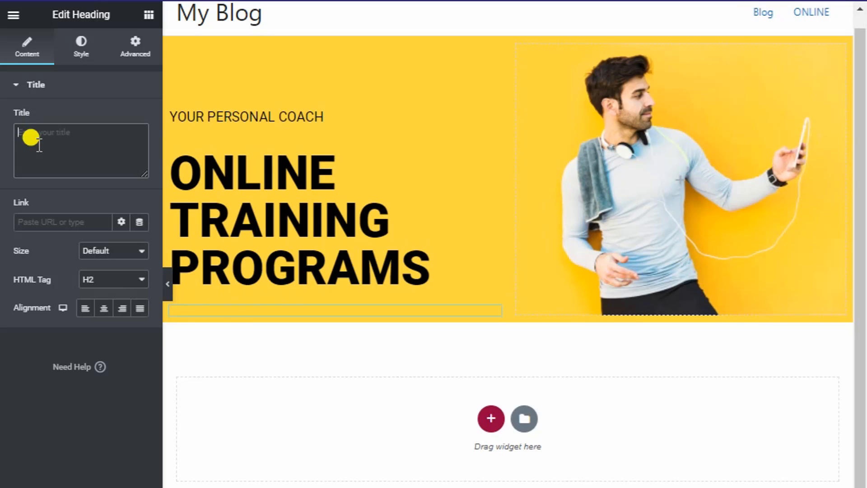
text(Freelancer Sobuz Islam)
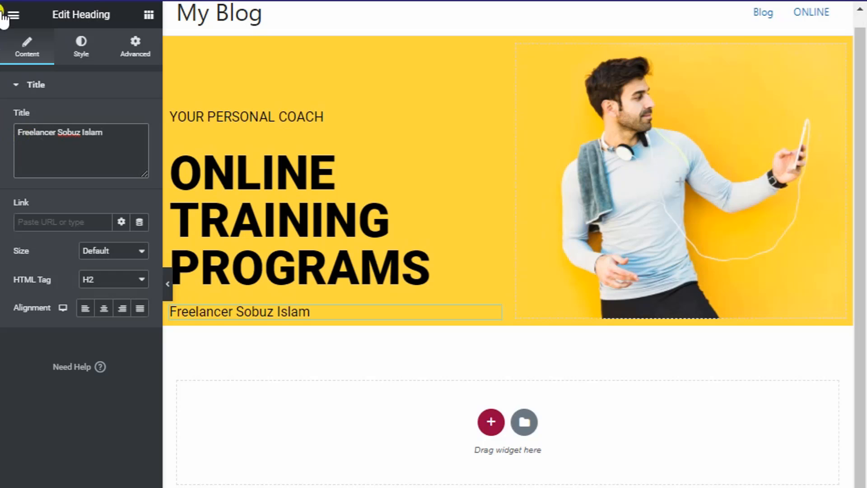
- Set the font size of the freelancer-name heading below "ONLINE TRAINING PROGRAMS" to 10 px
click(74, 53)
click(140, 147)
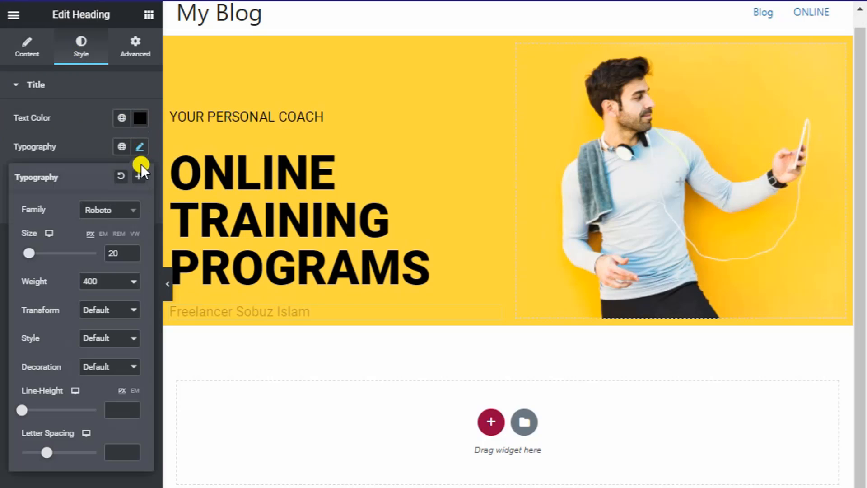
double_click(112, 253)
text(10)
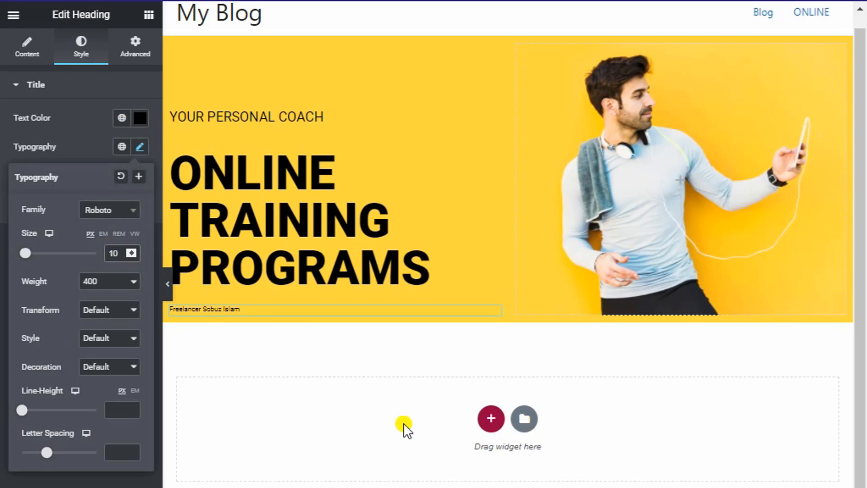
- Add a Button widget below the freelancer-name heading and set its text to "Join Now"
click(147, 17)
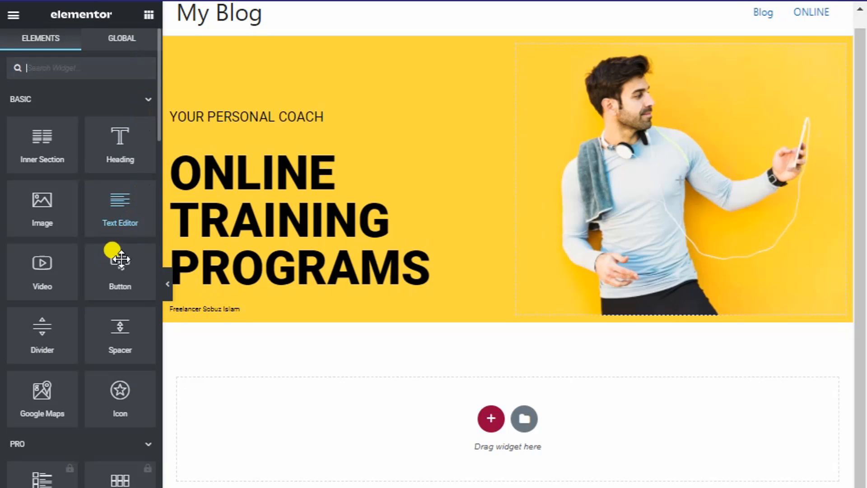
drag(117, 259, 238, 314)
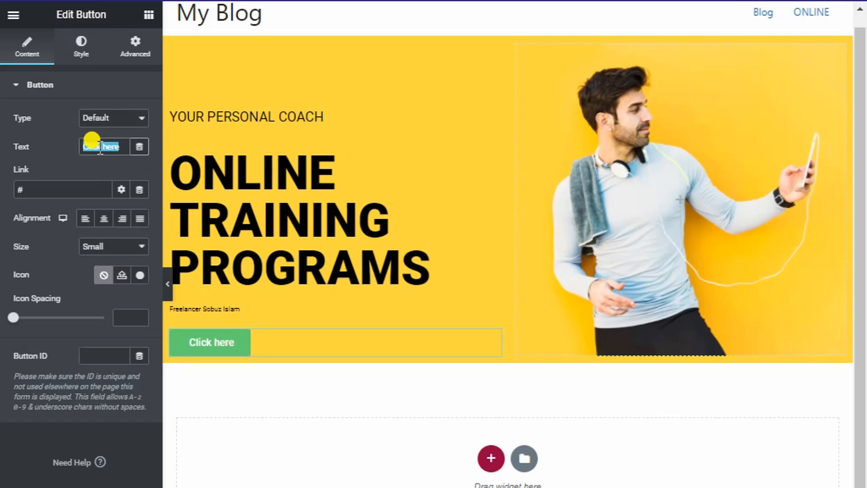
text(Join)
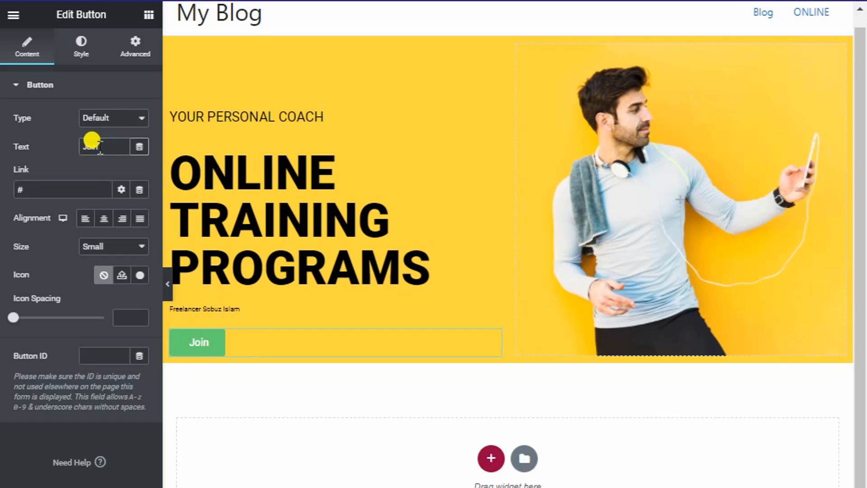
text( Now)
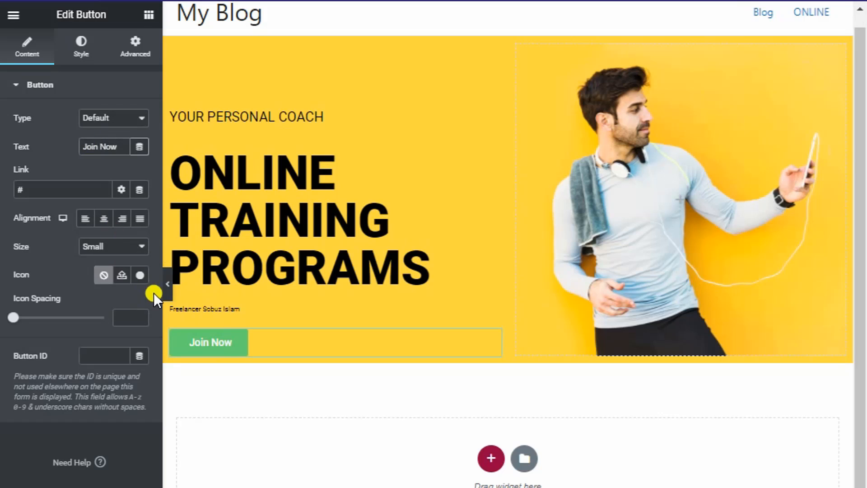
- Make the normal background color of the "Join Now" button fully transparent
click(79, 46)
click(140, 267)
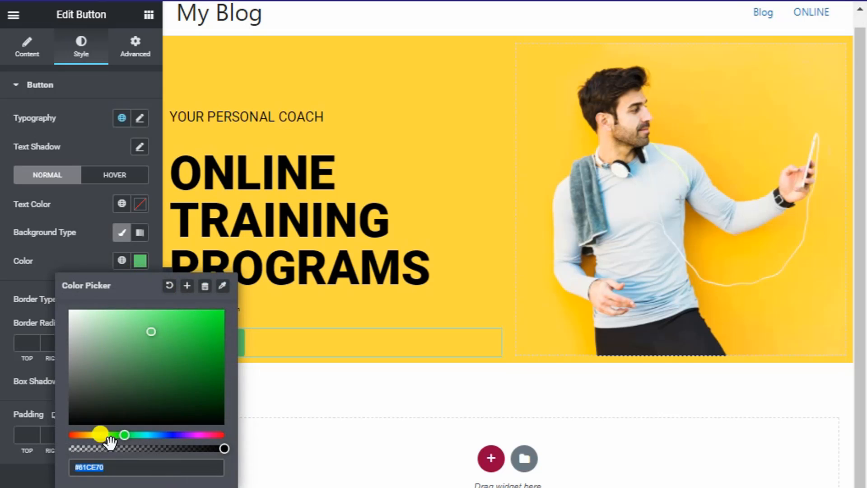
drag(99, 447, 68, 448)
click(49, 484)
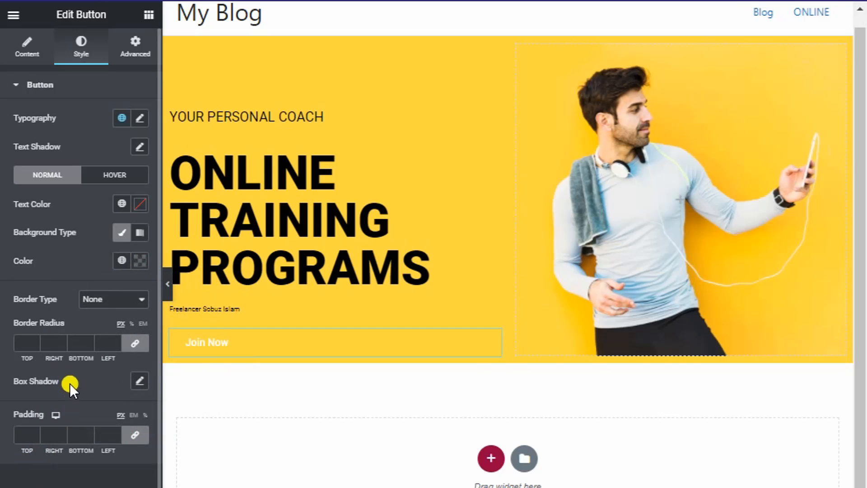
- Give the "Join Now" button a solid border, 1 px wide on all sides, in black #000000
click(110, 306)
click(94, 325)
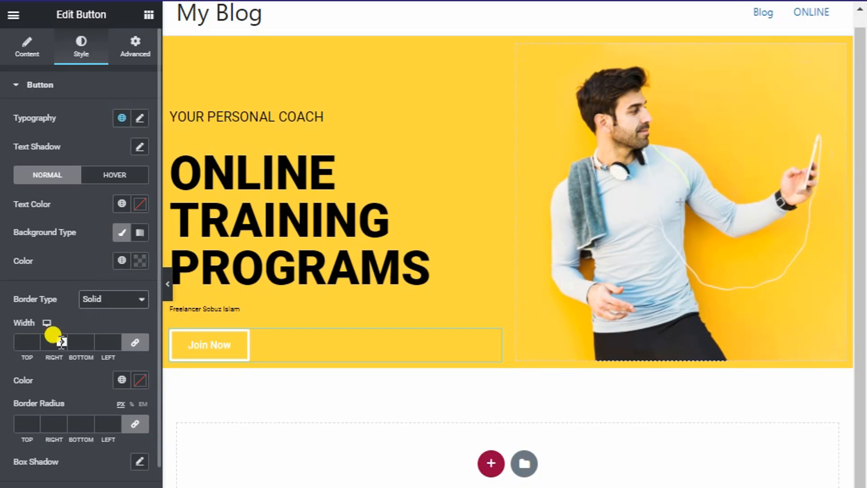
click(32, 338)
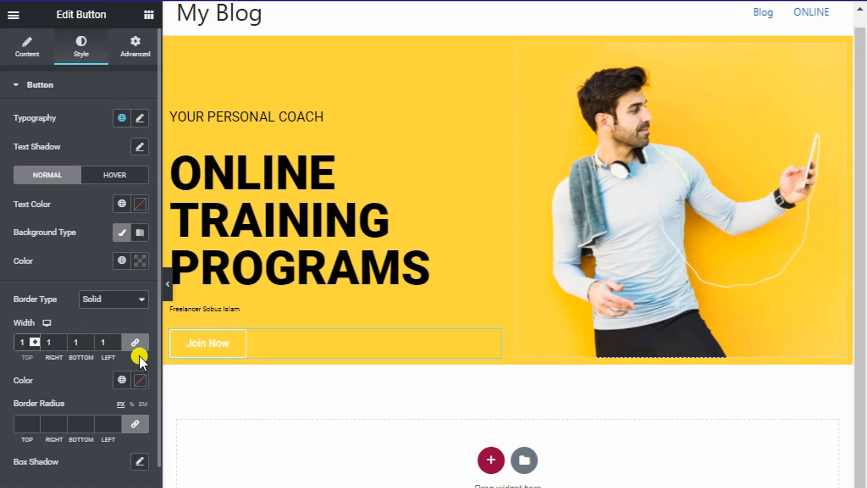
click(139, 203)
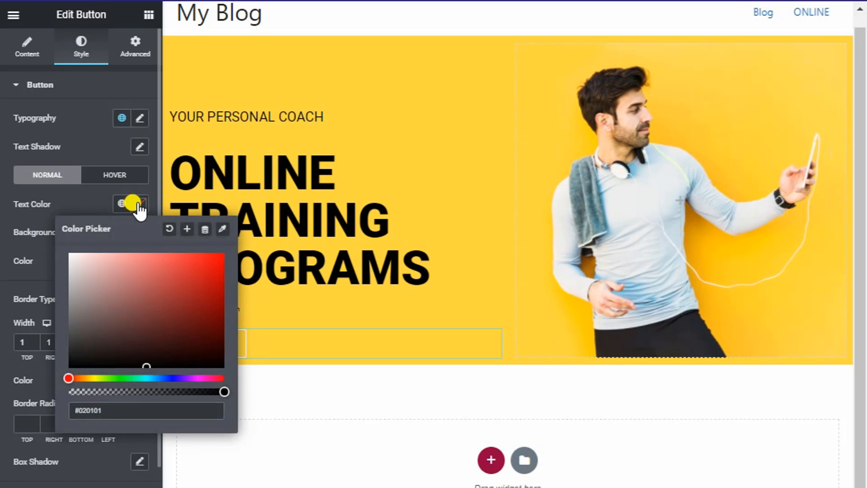
click(140, 203)
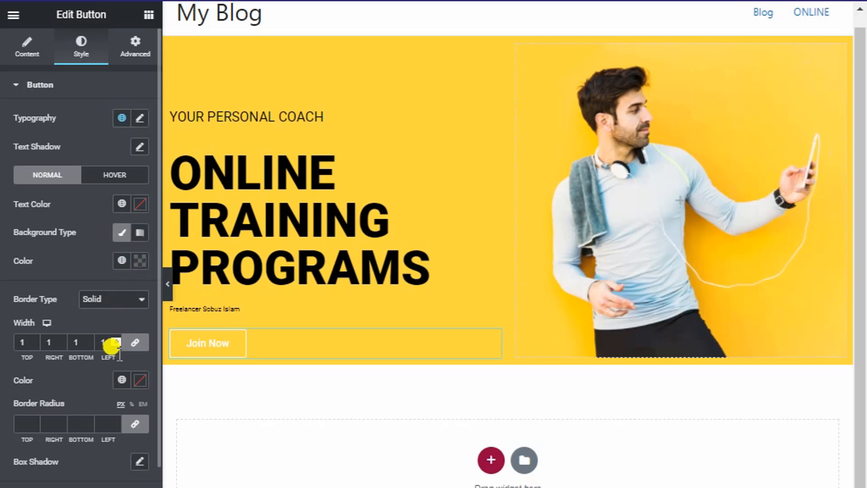
click(140, 380)
click(122, 301)
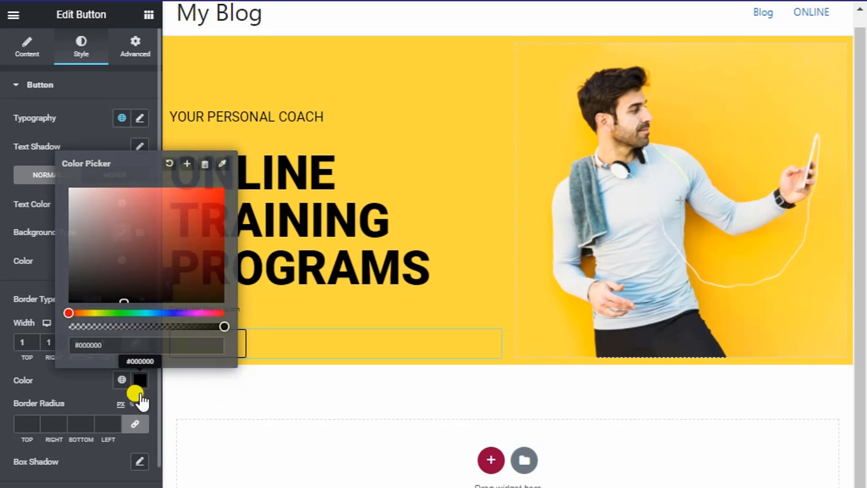
click(135, 386)
- Set the button's padding to 8 px top and bottom and 25 px left and right, and its text color to #000000
scroll(106, 445, down, 2)
click(128, 432)
click(28, 431)
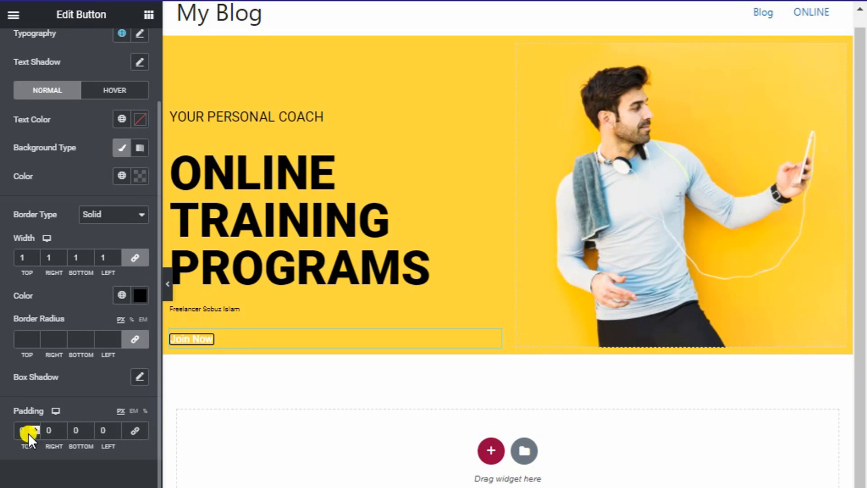
double_click(21, 430)
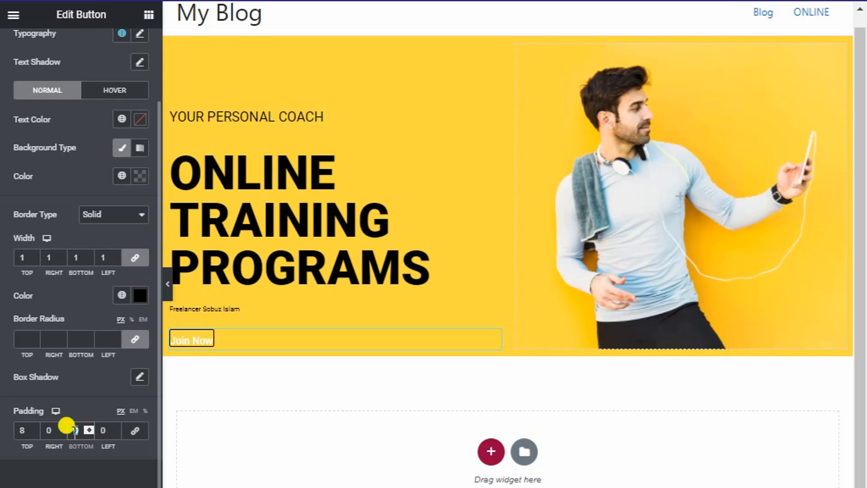
text(8)
click(47, 432)
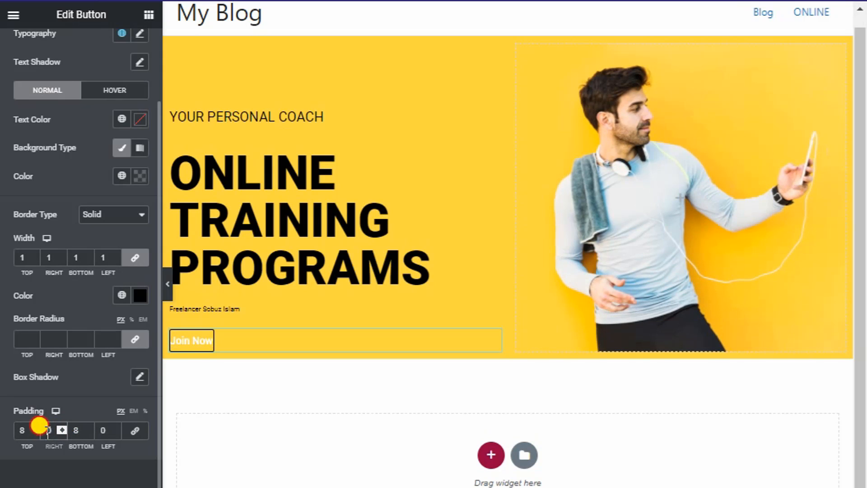
click(105, 431)
text(25)
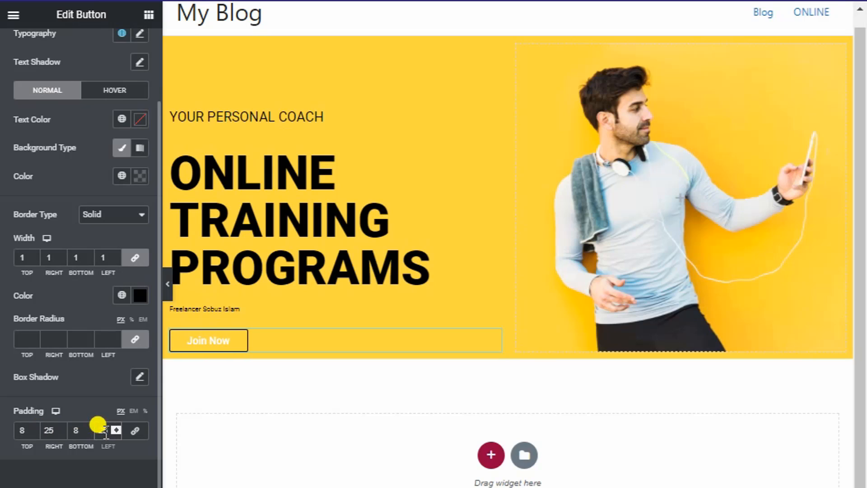
click(140, 127)
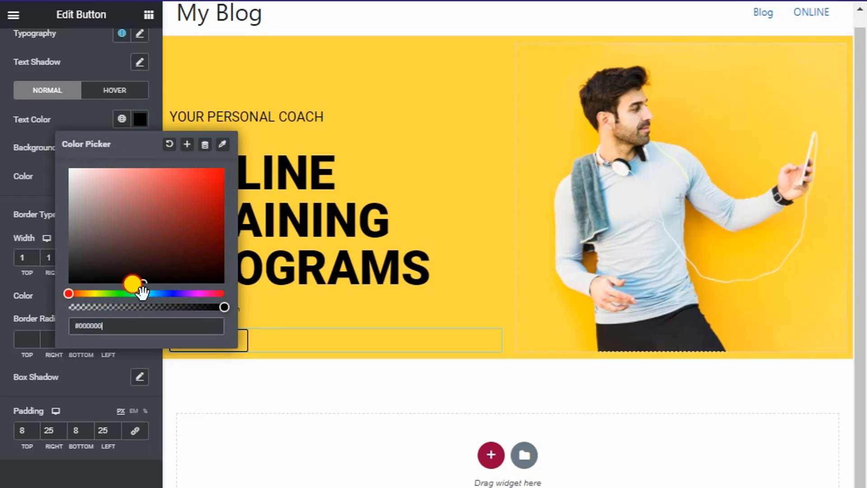
click(222, 298)
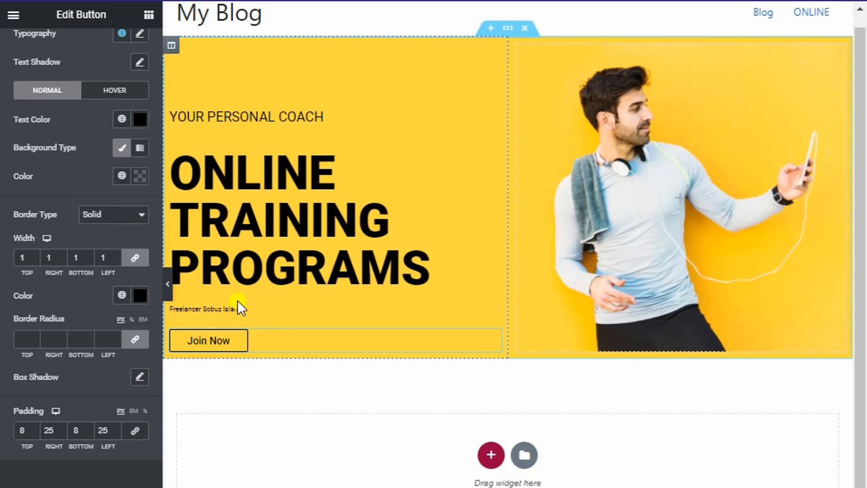
- Create a narrow empty spacer column before the text by duplicating the text column, deleting all widgets from the first copy and shrinking it
right_click(176, 47)
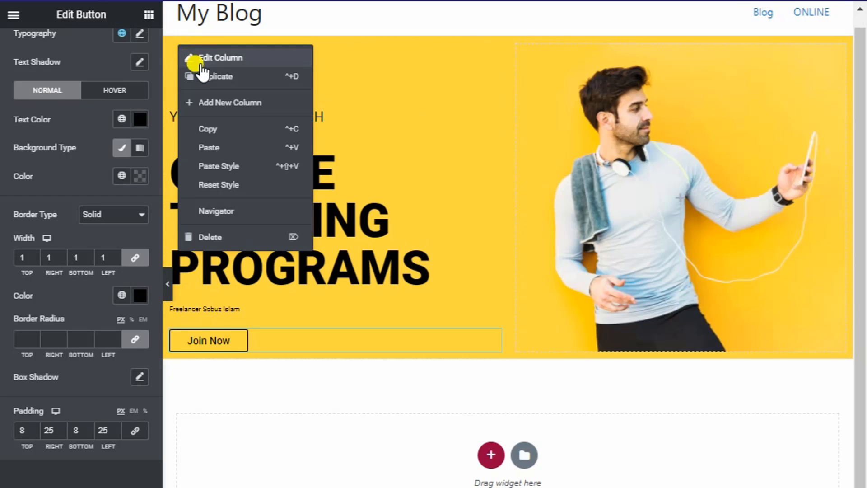
click(207, 77)
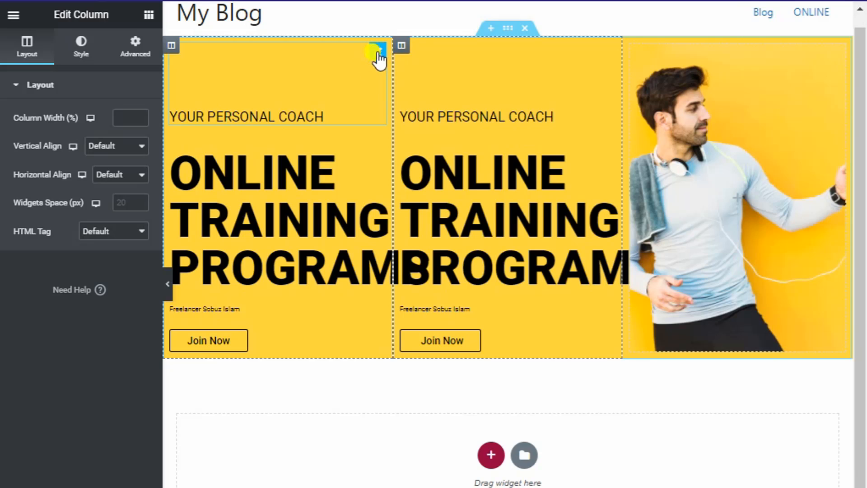
right_click(378, 58)
right_click(369, 46)
click(404, 241)
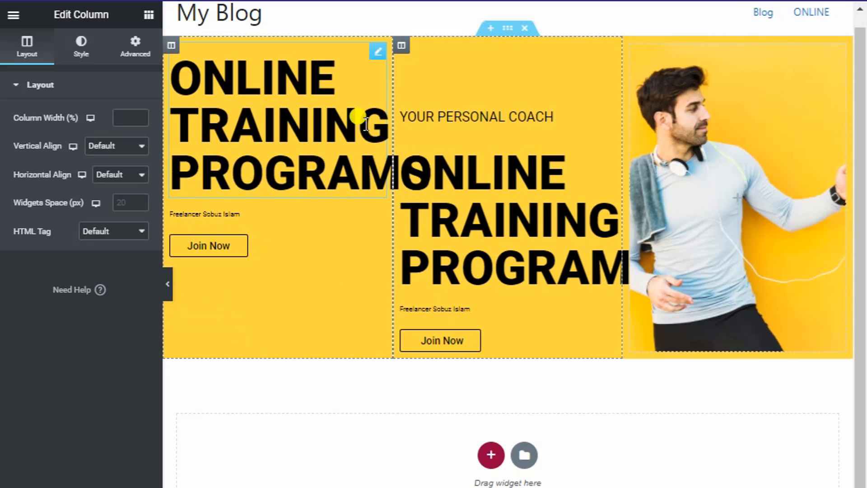
right_click(374, 47)
click(412, 239)
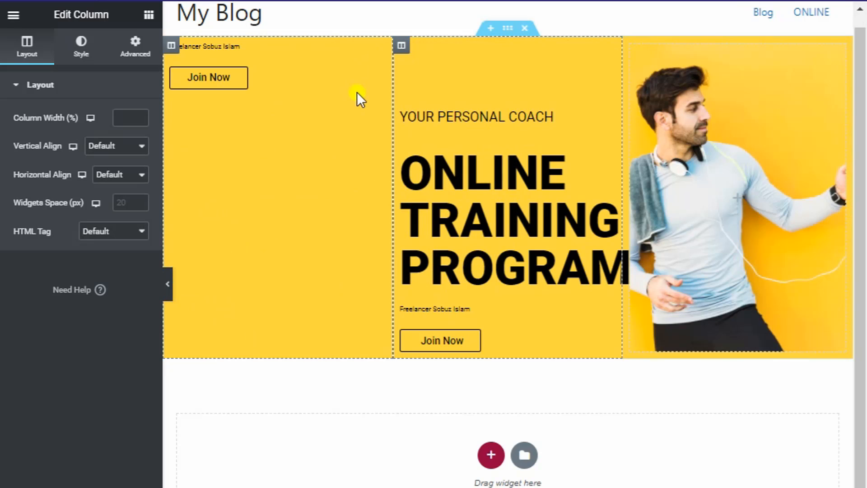
right_click(373, 76)
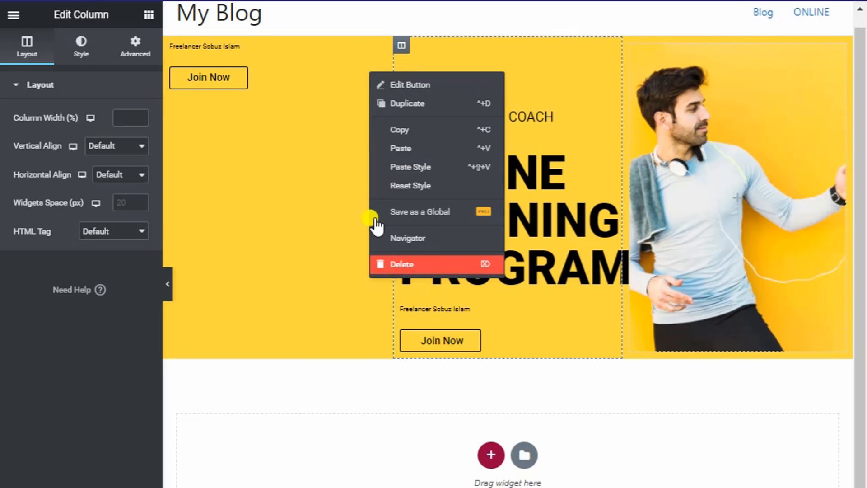
click(393, 258)
right_click(361, 43)
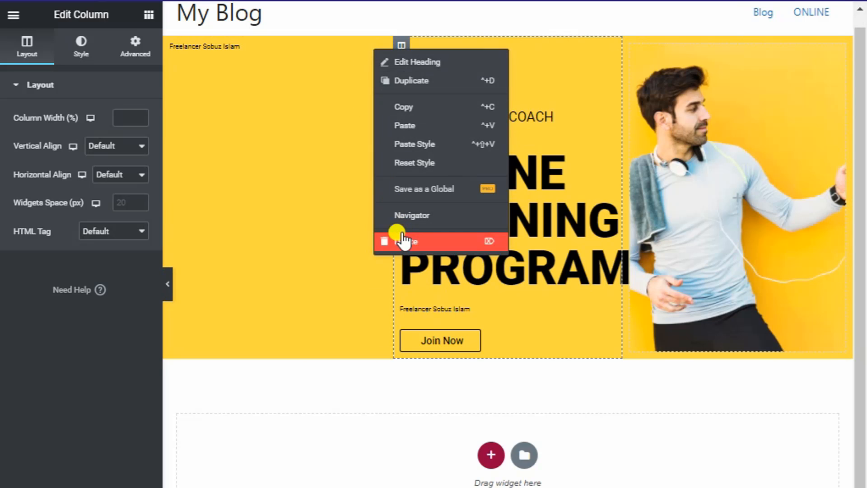
click(397, 239)
drag(391, 203, 197, 196)
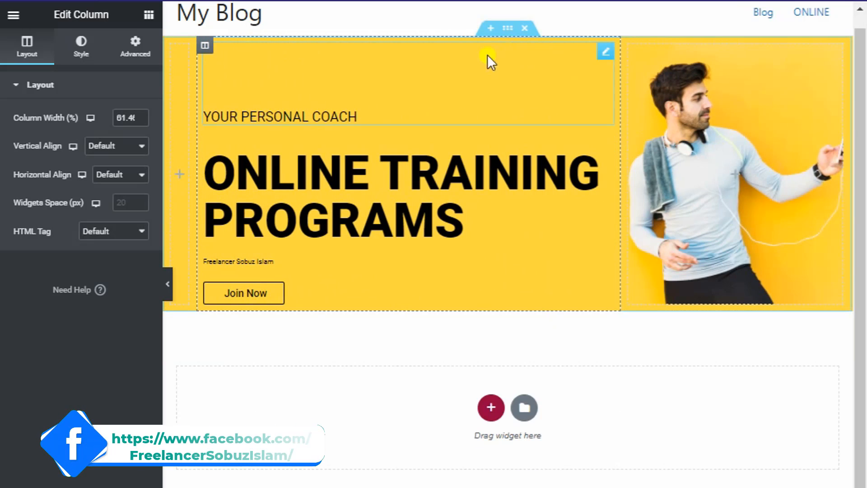
- Set the text column's top and bottom margins to 100 px and narrow it so that the photo column gets wider
click(126, 47)
click(153, 135)
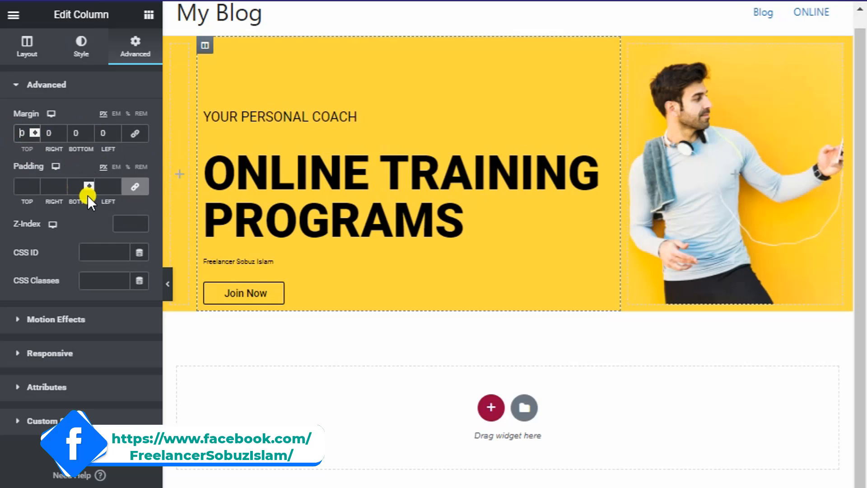
text(100)
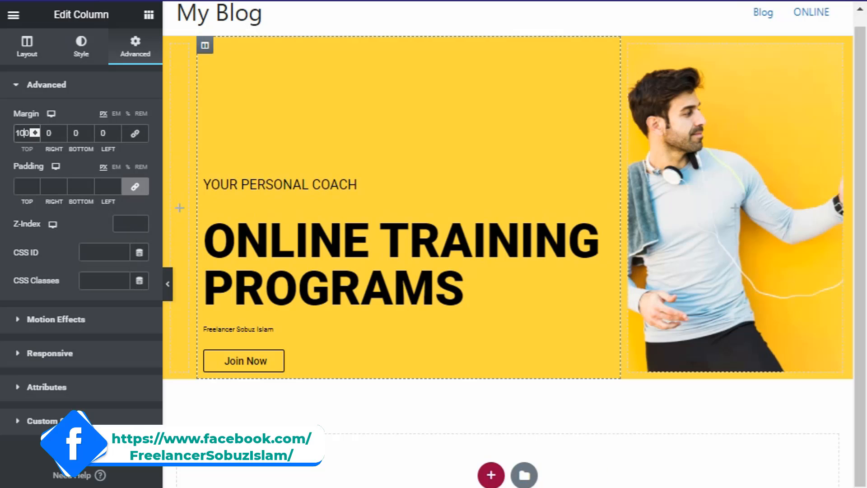
drag(620, 331, 497, 319)
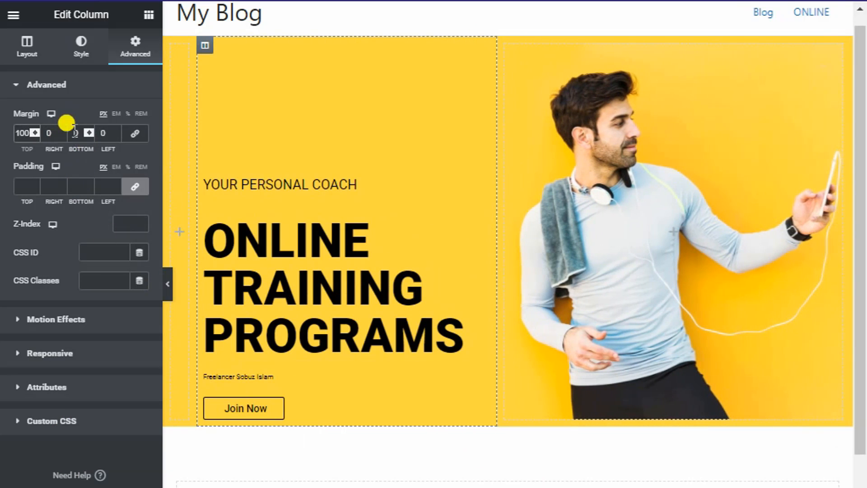
click(75, 132)
text(100)
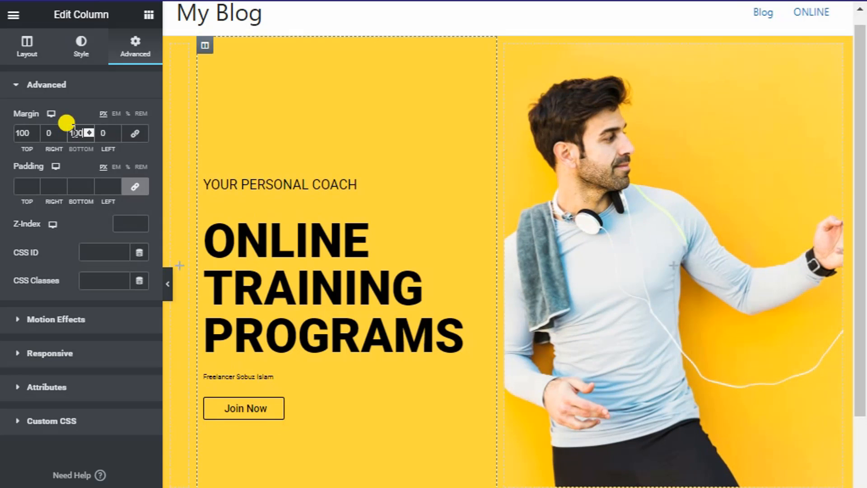
click(860, 468)
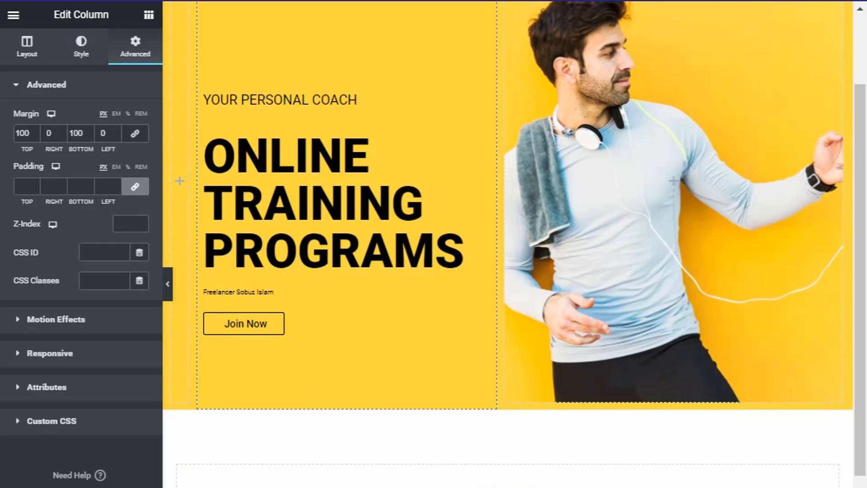
scroll(592, 358, up, 3)
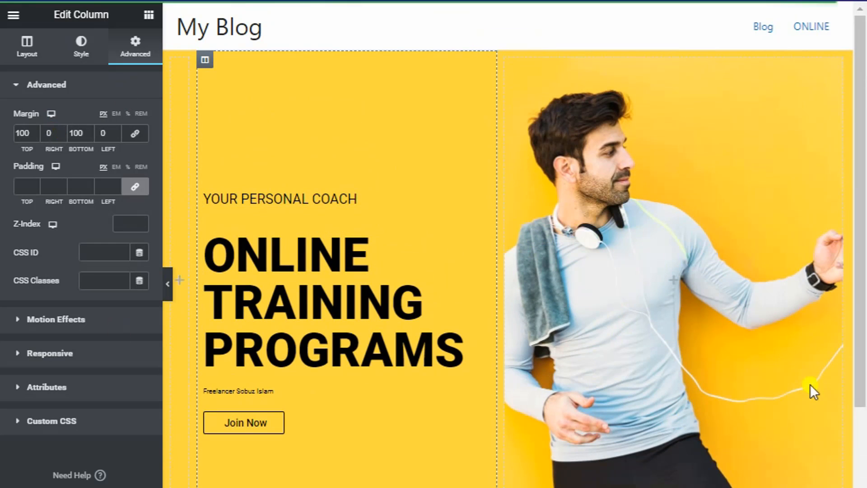
- View the page in a new browser tab and examine the hero section on the live site
click(14, 15)
right_click(53, 220)
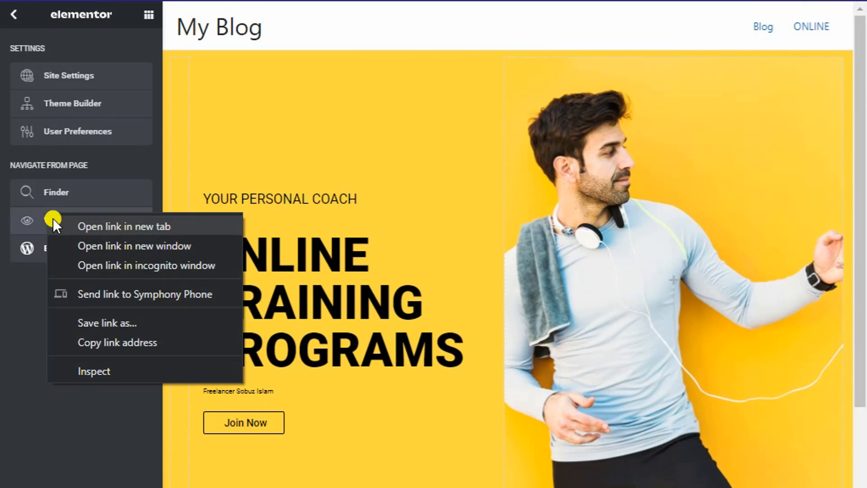
click(75, 221)
click(136, 1)
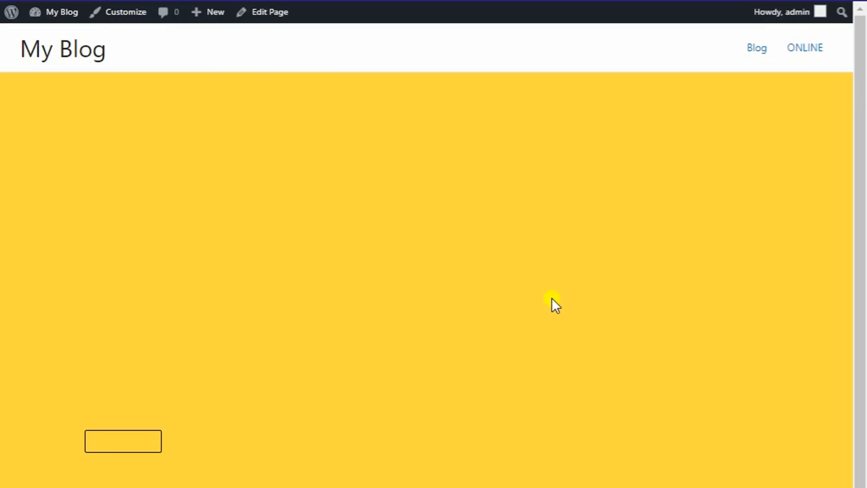
scroll(470, 342, down, 1)
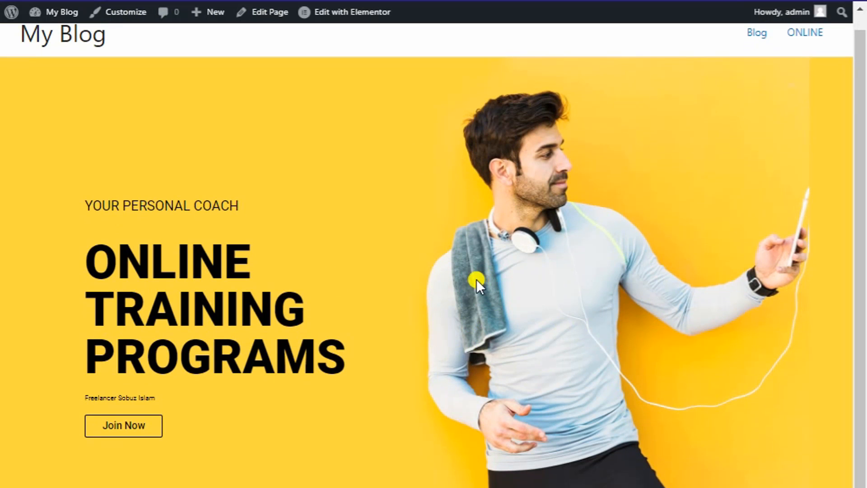